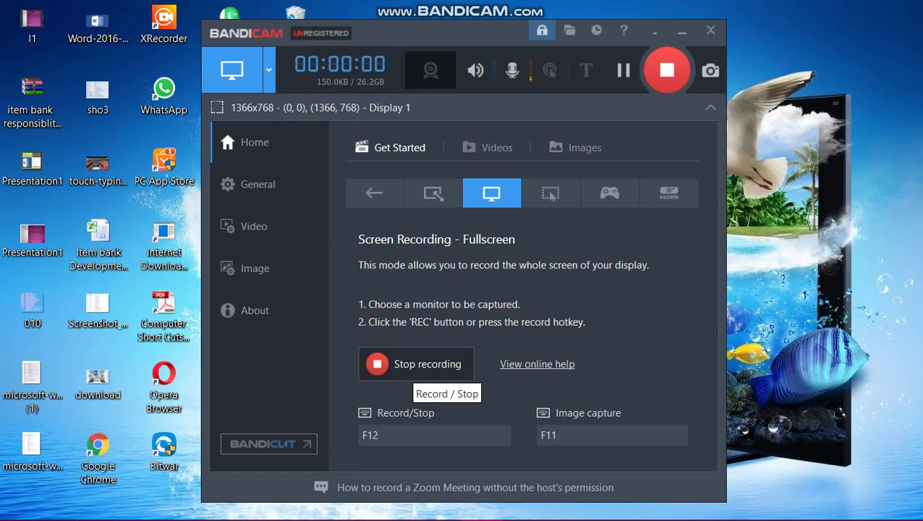
Step: Start the full-screen Bandicam recording and minimize the recorder window
left_click(681, 29)
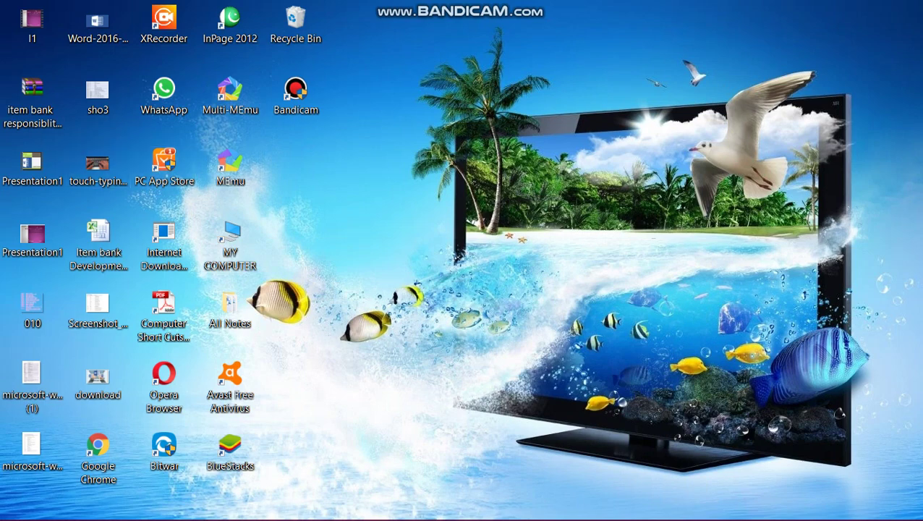
Step: Launch Microsoft Word 2010 from the Start menu to get a blank document
mouse_move(109, 517)
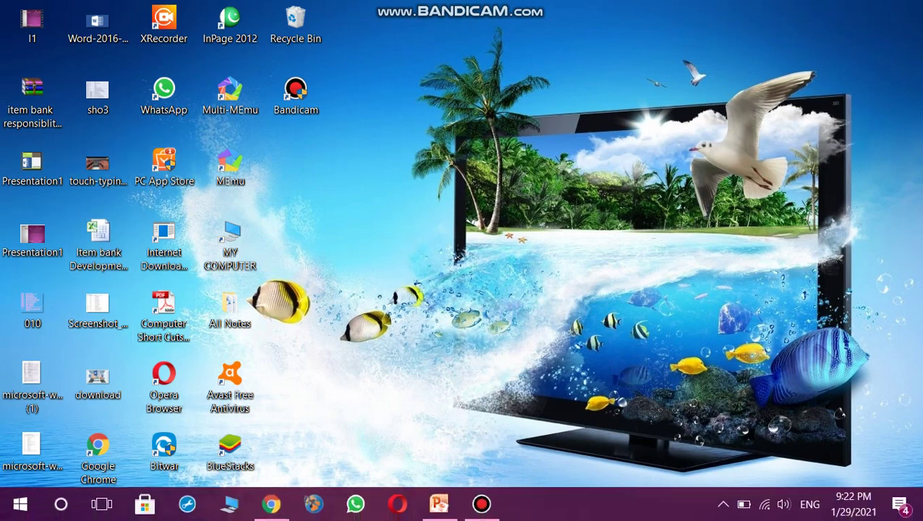
left_click(21, 504)
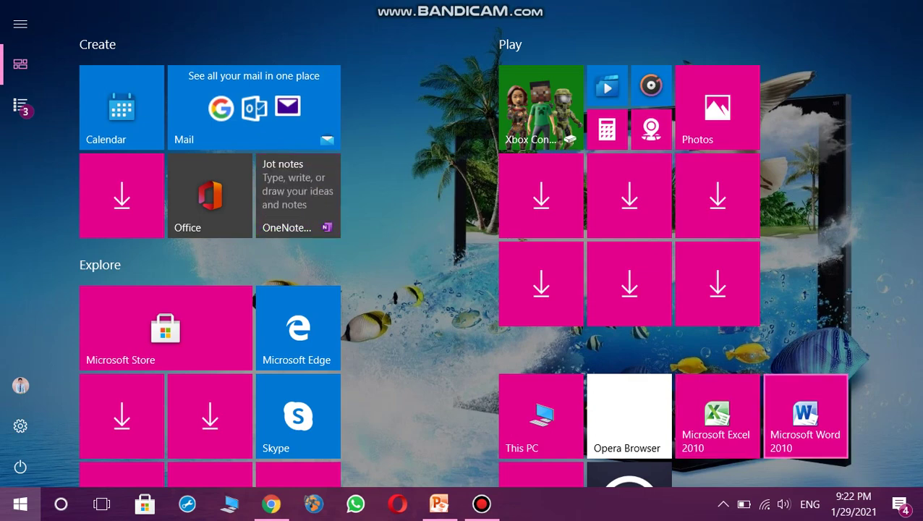
left_click(805, 419)
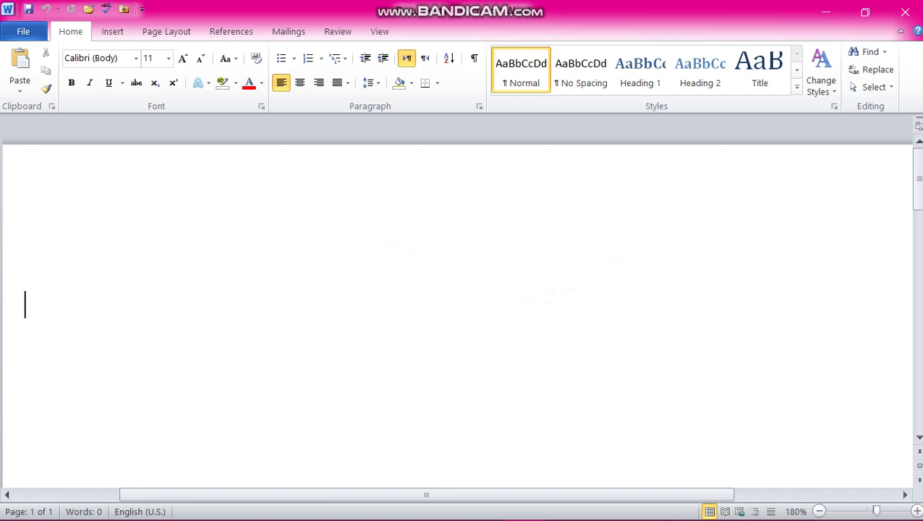
Step: Type 'Control +N new' at the start of the document, correcting typos
type("contar")
key("BackSpace")
key("BackSpace")
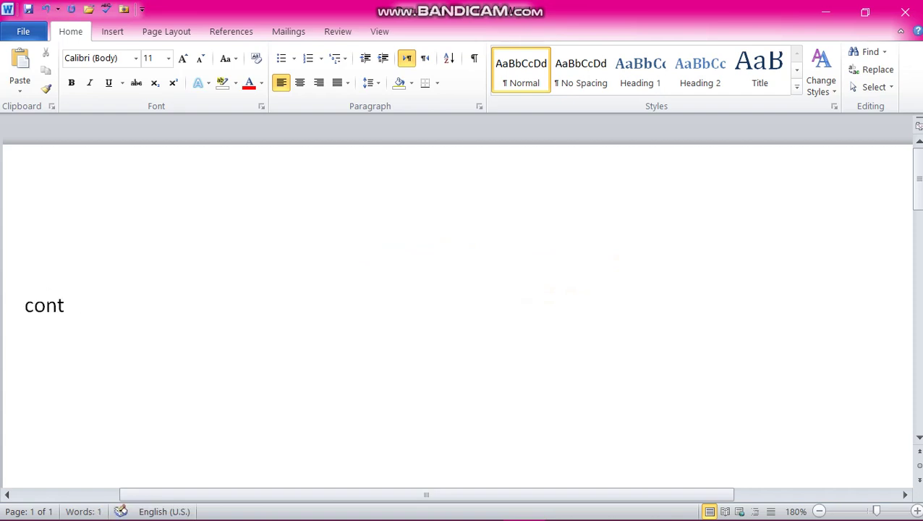
type("rol ")
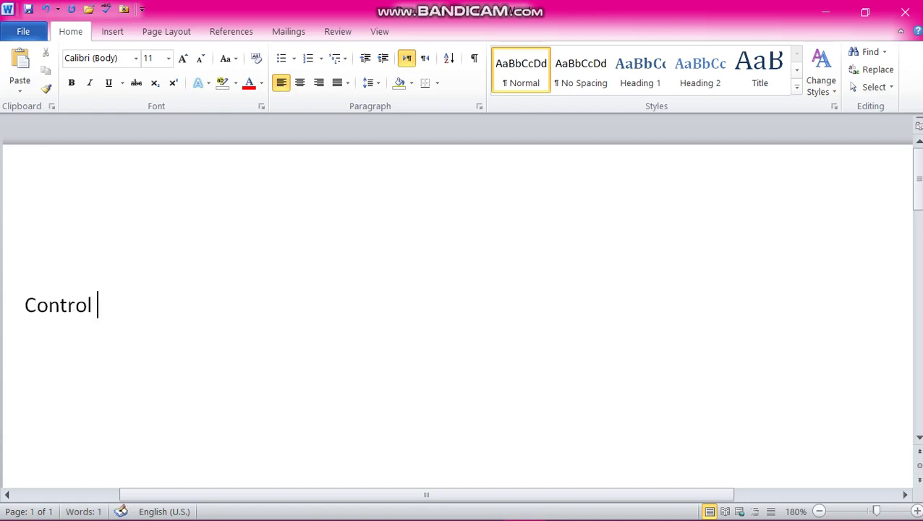
type("+")
type("n")
key("BackSpace")
type("N")
type(" n")
type("ew s")
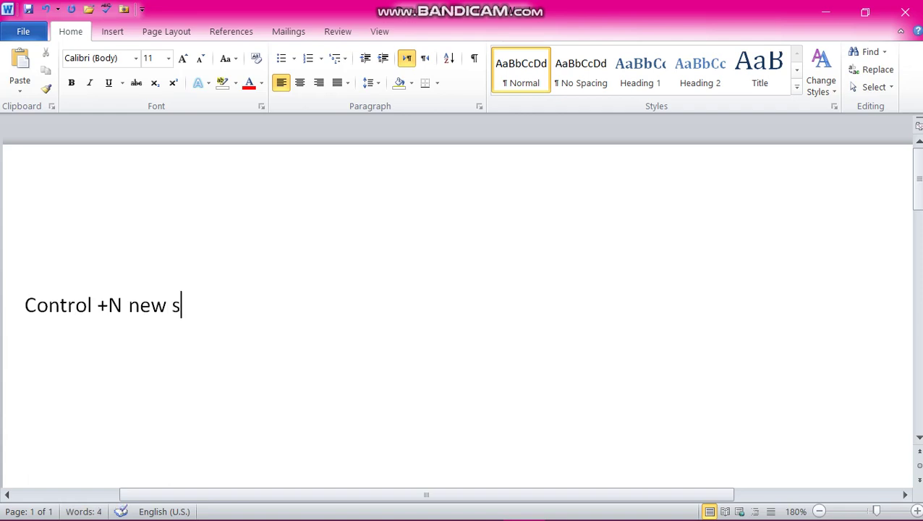
key("BackSpace")
Step: Finish the line with 'page open krna k lia', then open a new blank document with Ctrl+N
type("page ")
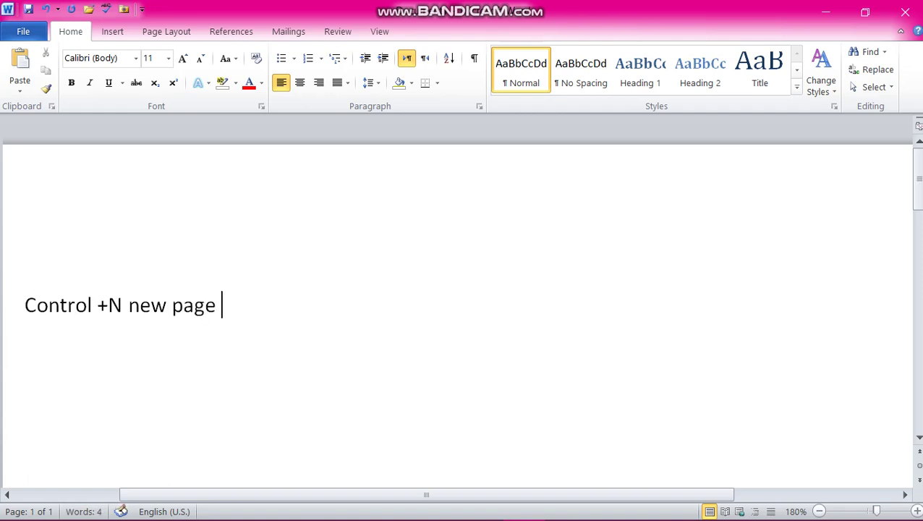
type("open")
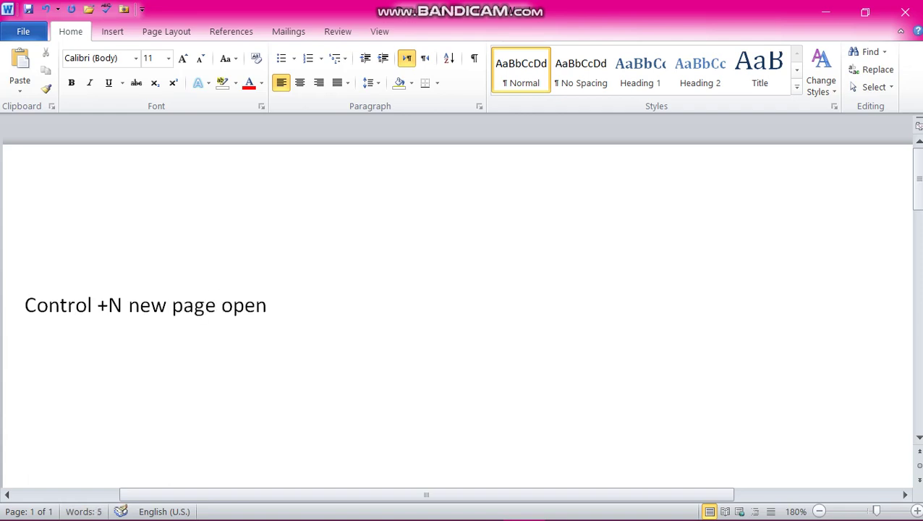
type(" kle")
key("BackSpace")
key("BackSpace")
type("k")
key("BackSpace")
type("e")
key("BackSpace")
type("rna k")
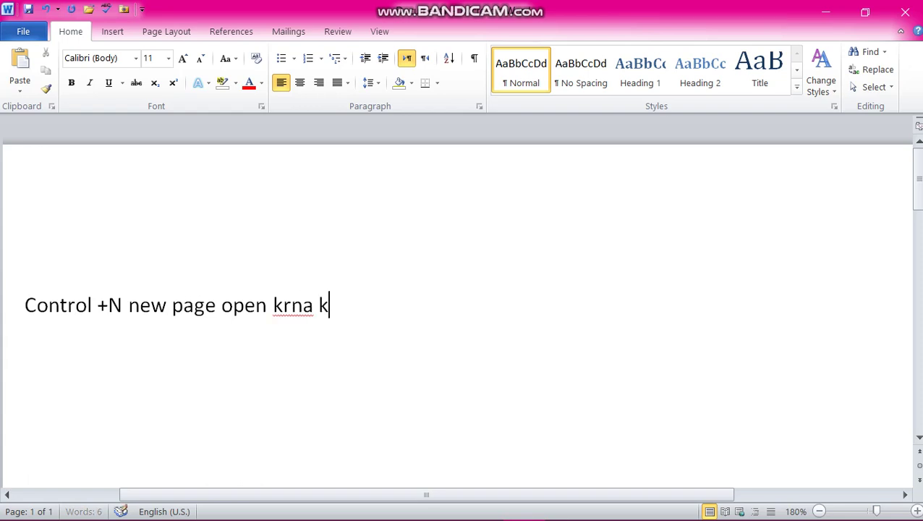
type(" lia")
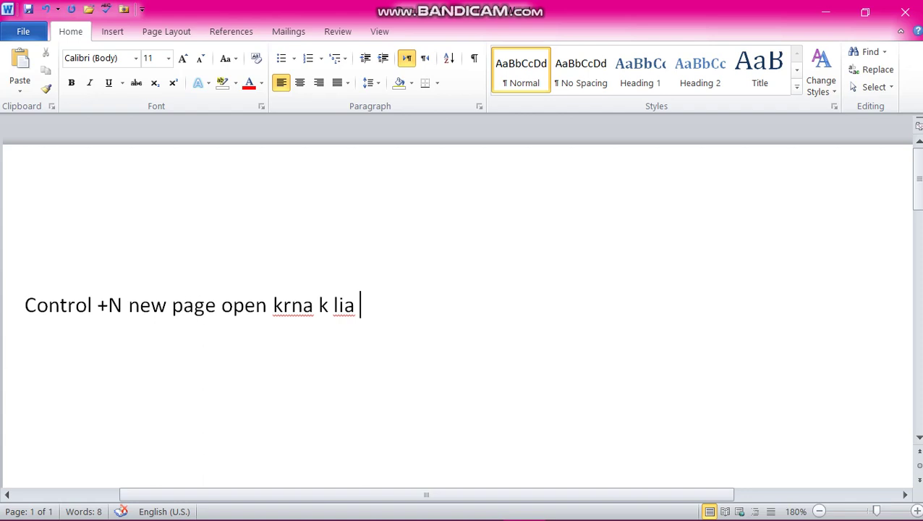
key("ctrl+n")
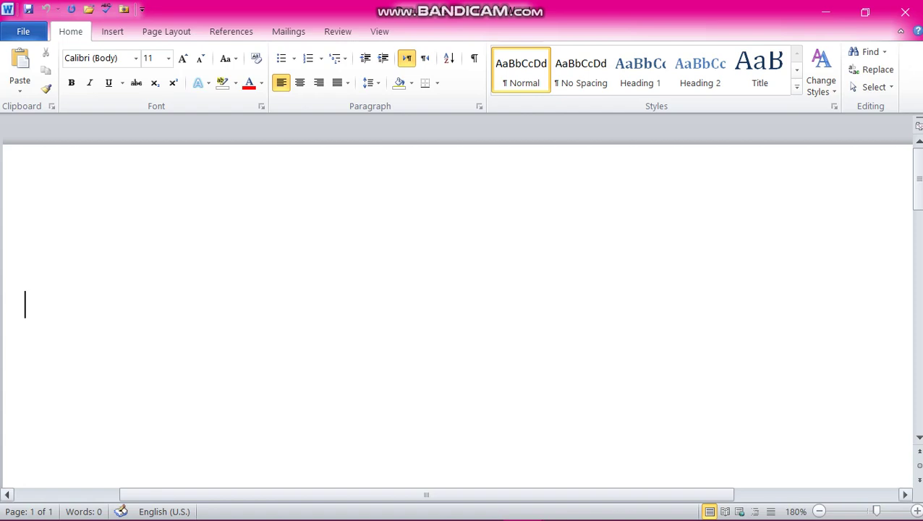
Step: Close Document2 from its taskbar preview, return to Document1, and delete the line back to 'Control'
mouse_move(439, 504)
mouse_move(523, 504)
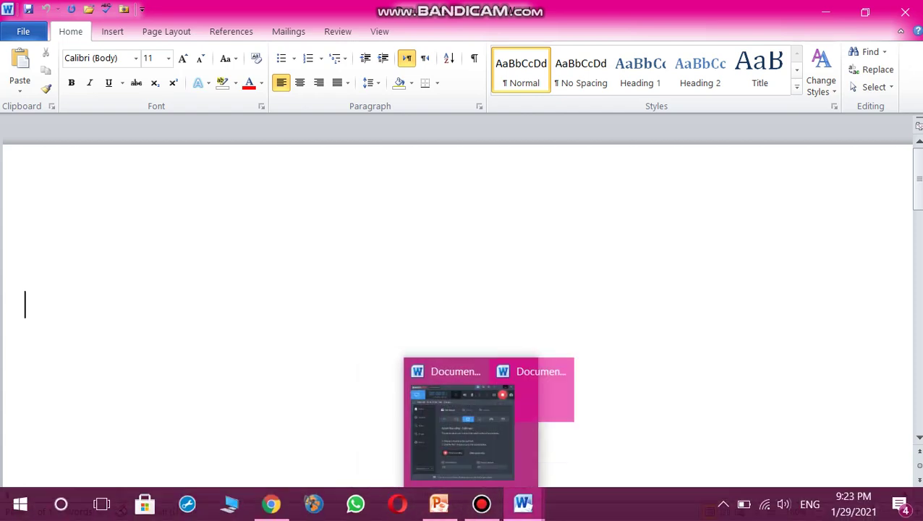
mouse_move(432, 427)
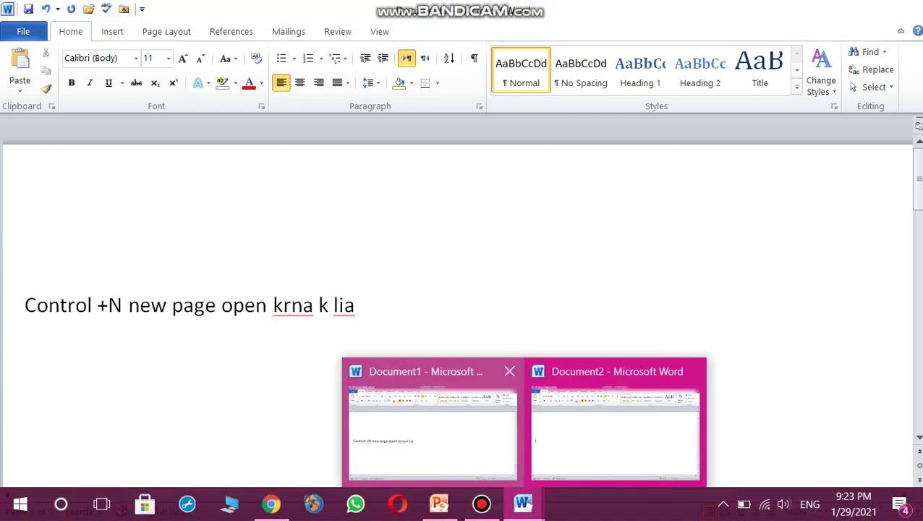
mouse_move(615, 426)
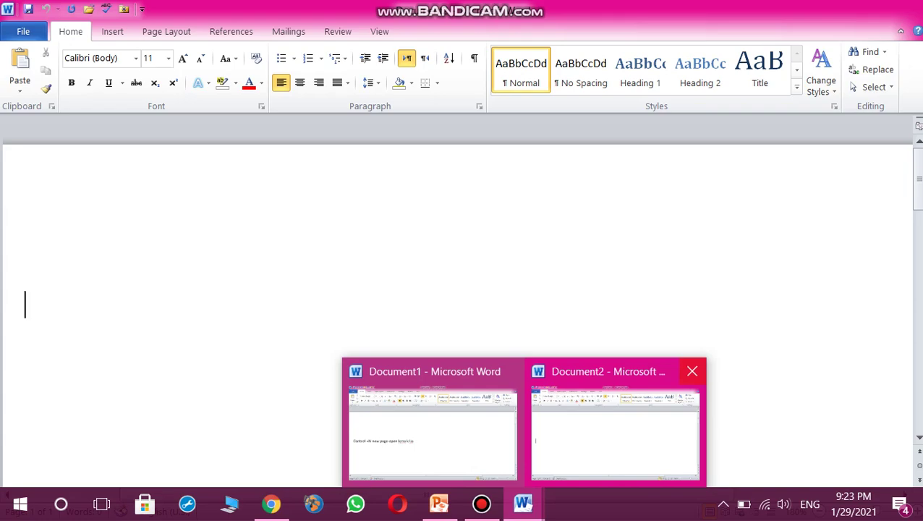
left_click(692, 371)
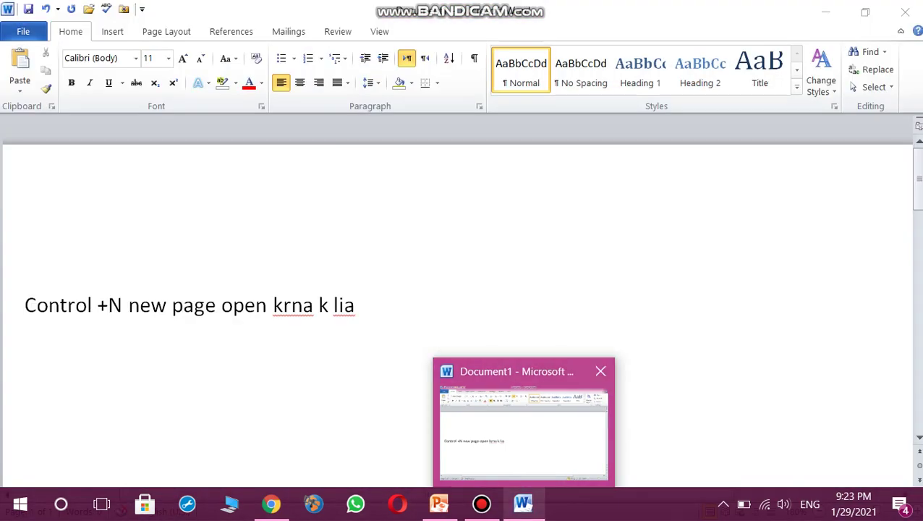
left_click(524, 430)
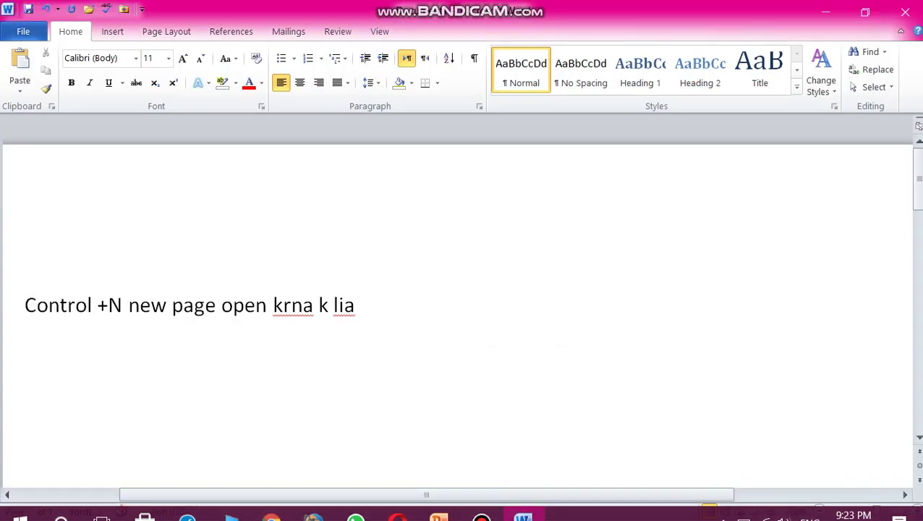
key("BackSpace")
key("BackSpace")
key("BackSpace")
key("BackSpace")
key("BackSpace")
key("BackSpace")
key("BackSpace")
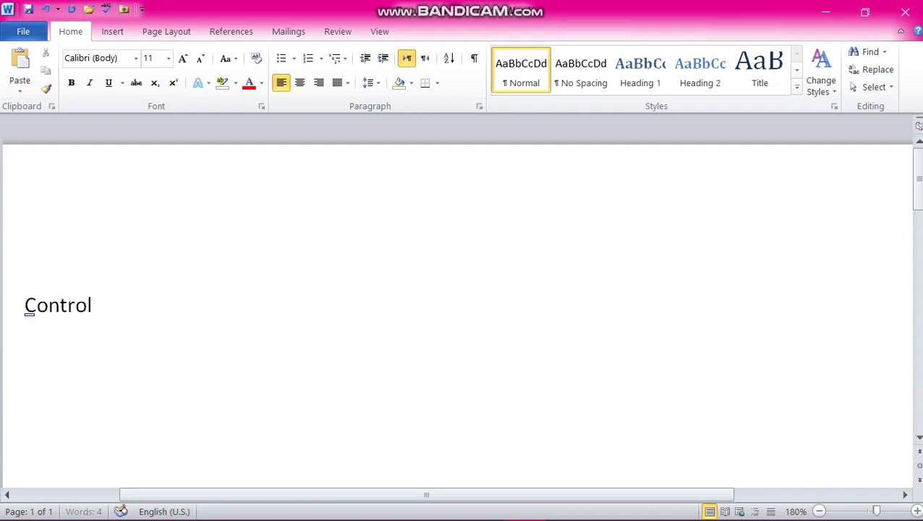
key("BackSpace")
key("BackSpace")
key("BackSpace")
key("BackSpace")
key("BackSpace")
key("BackSpace")
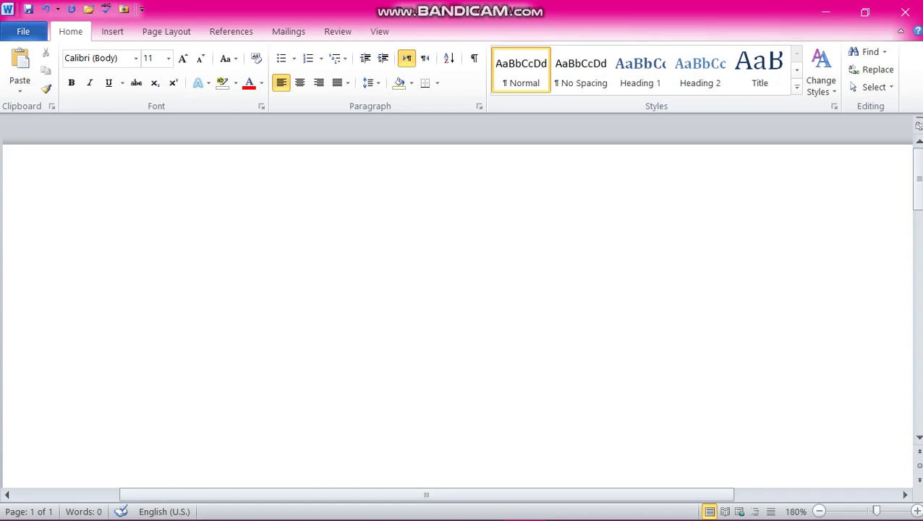
Step: Replace 'Control' with 'Copy paste' and practise selecting with Shift+Left
type("cop")
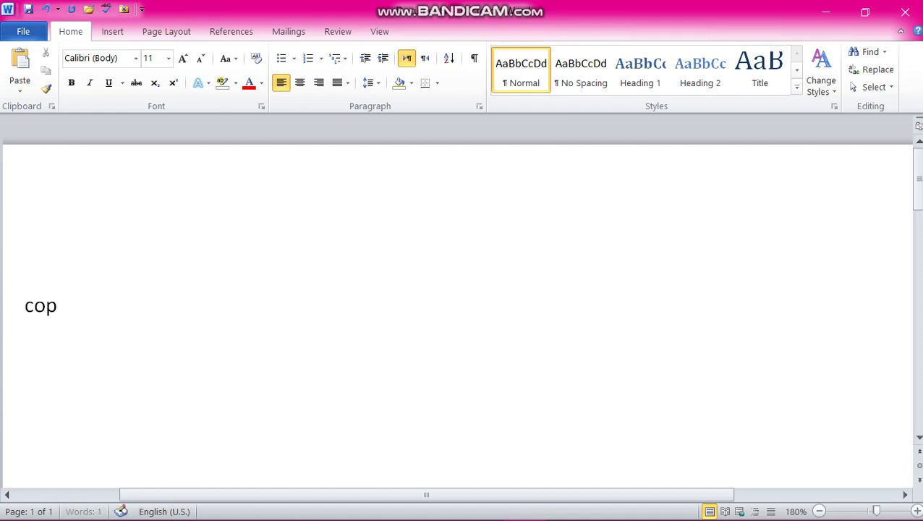
type("y oa")
key("BackSpace")
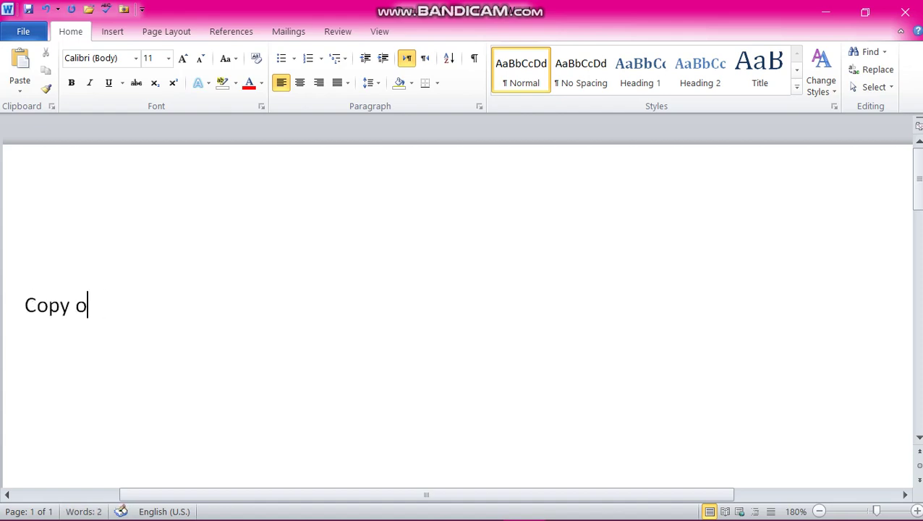
key("BackSpace")
type("pas")
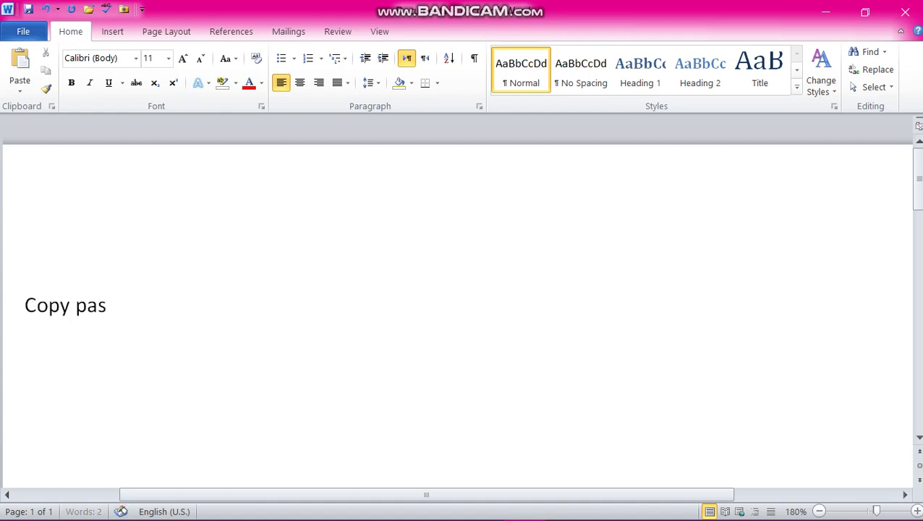
type("te")
key("shift+Left")
key("shift+Left")
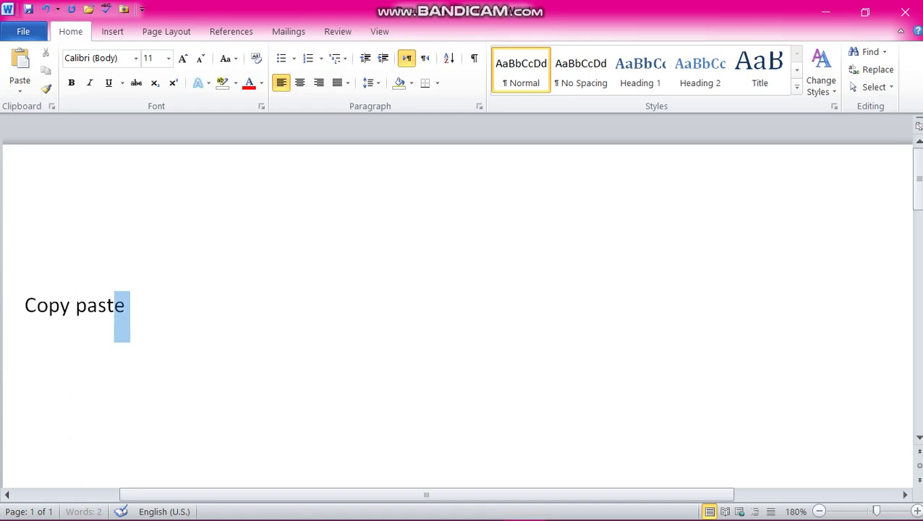
key("shift+Left")
key("shift+Left")
key("shift+Left")
key("shift+Left")
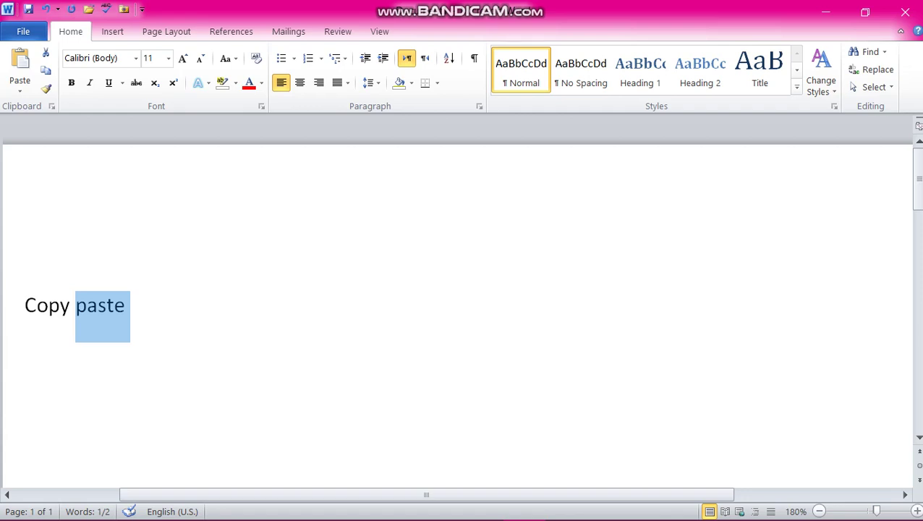
left_click(131, 305)
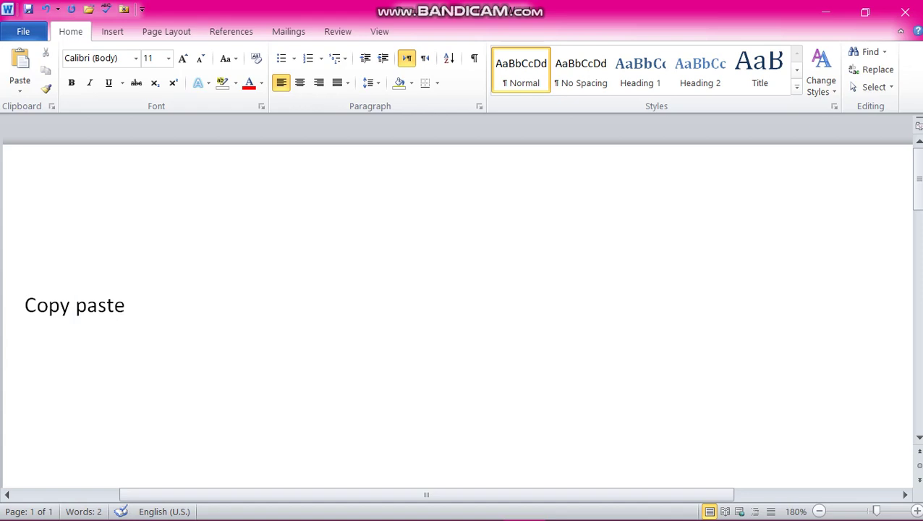
Step: Select the word 'paste' and copy it to the clipboard
left_click(132, 304)
key("shift+Left")
key("shift+Left")
key("shift+Left")
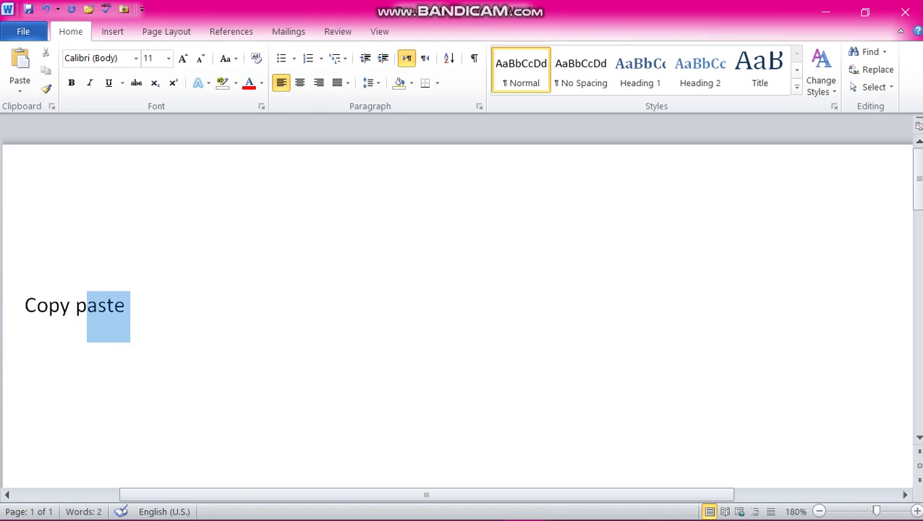
left_click_drag(106, 311, 71, 311)
key("ctrl+c")
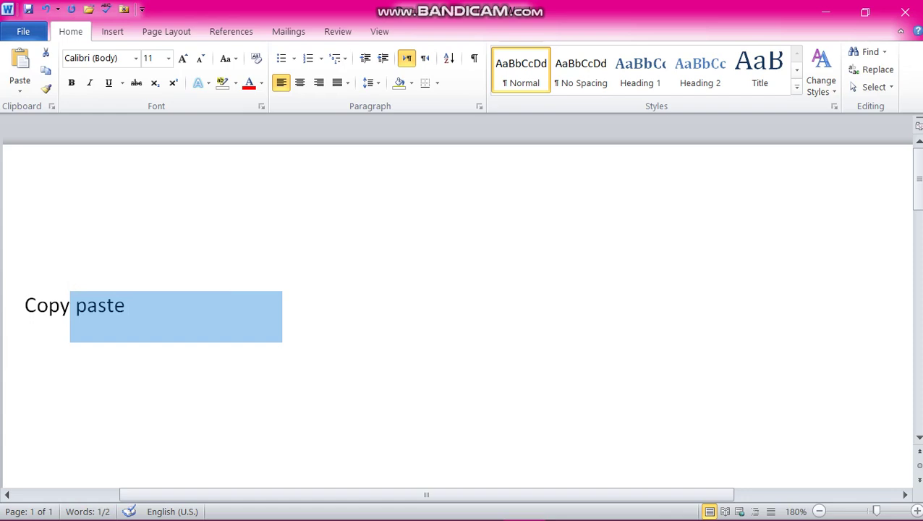
key("shift+F10")
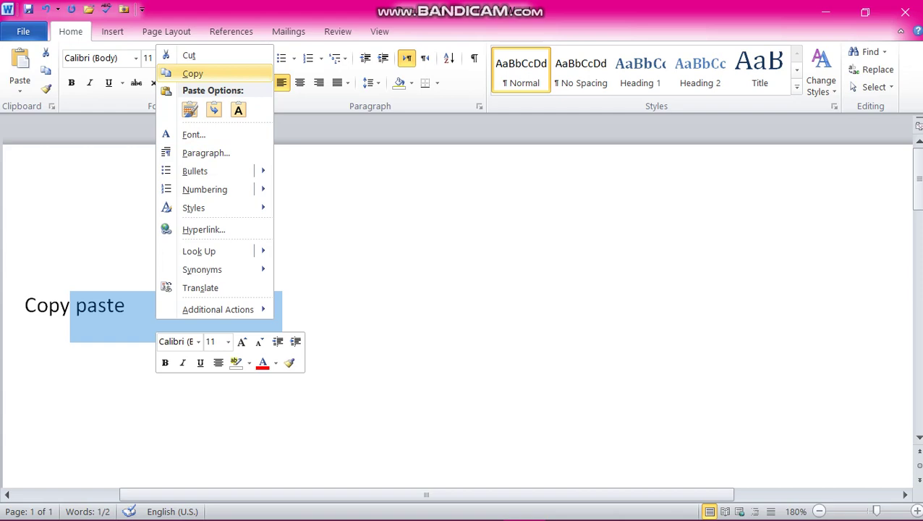
left_click(192, 73)
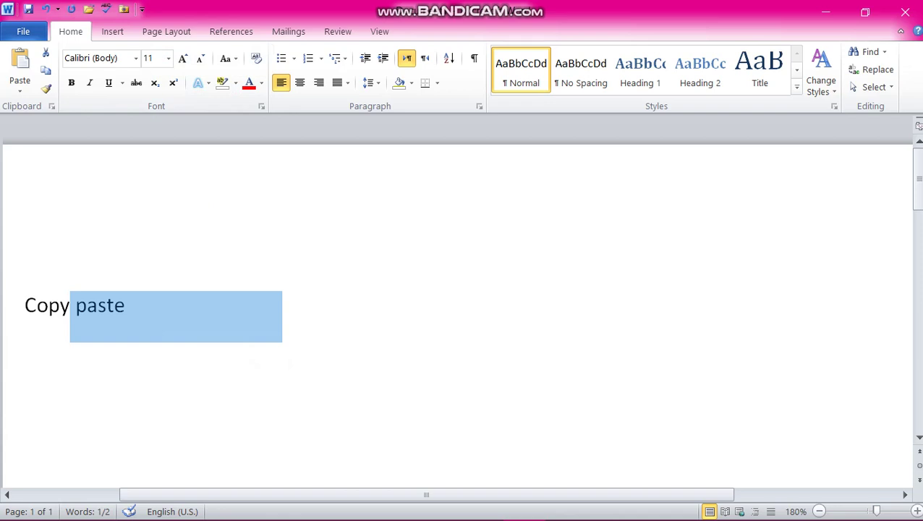
right_click(281, 226)
Step: Paste the copied word 'paste' repeatedly along the line with Ctrl+V
key("ctrl+v")
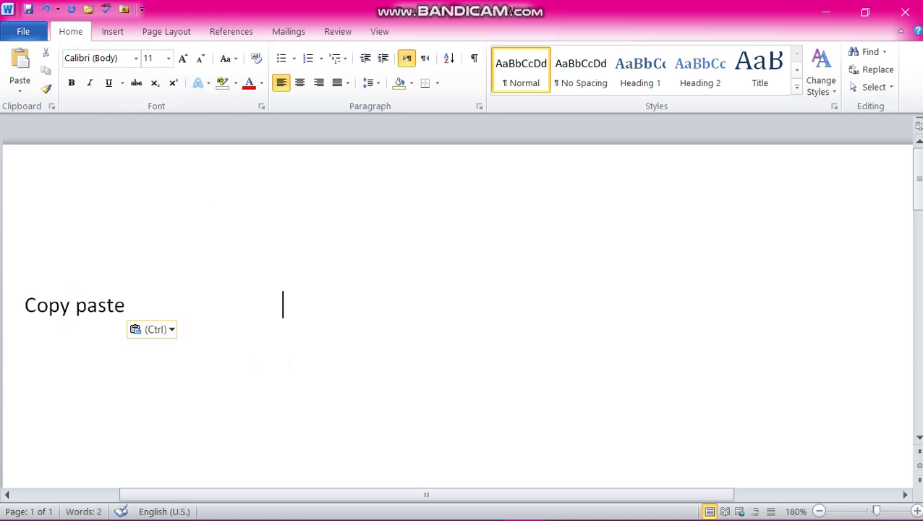
key("ctrl+v")
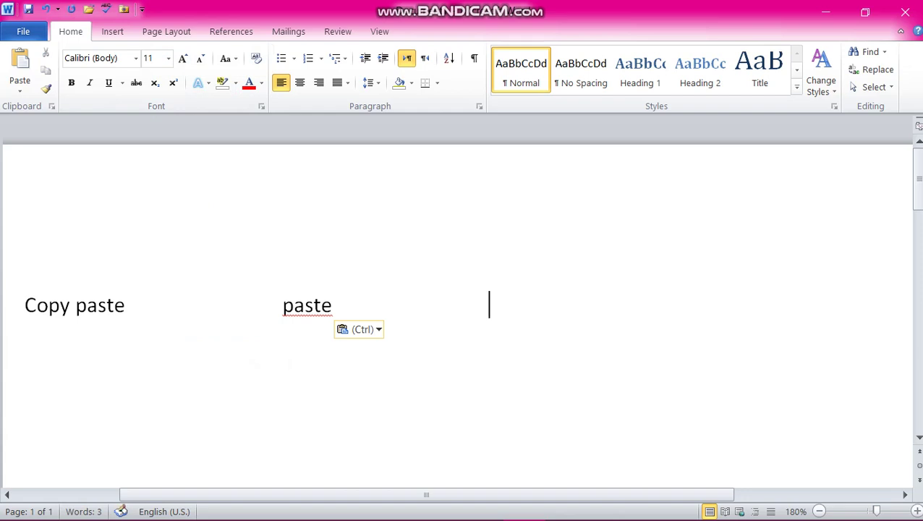
key("ctrl+v")
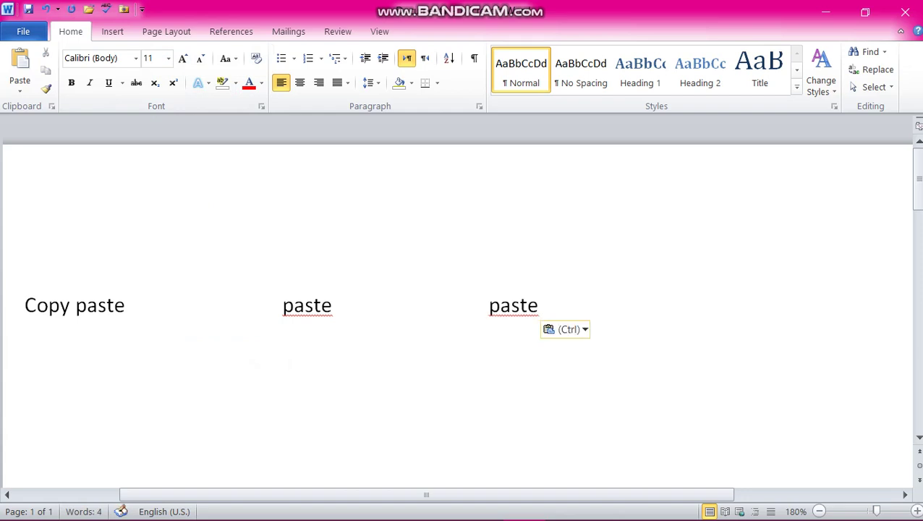
key("ctrl+v")
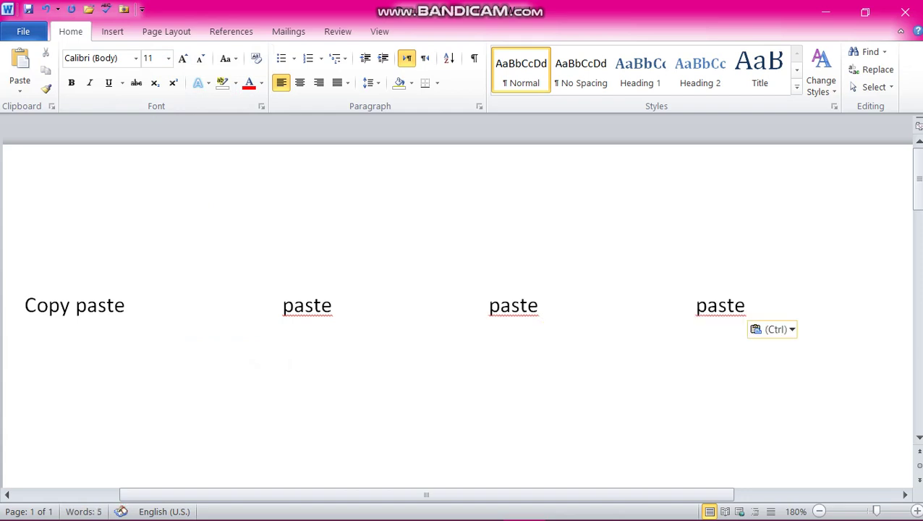
key("ctrl+v")
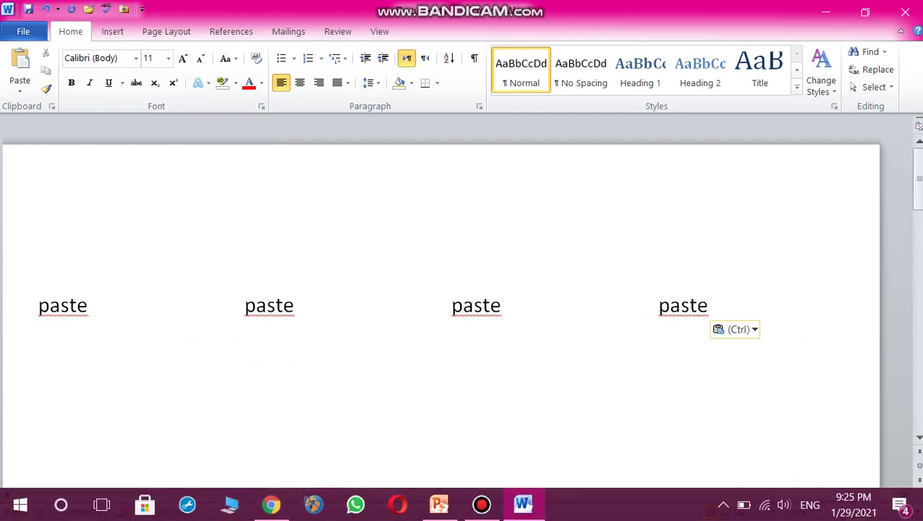
key("ctrl+v")
Step: Dismiss a context menu and select the extra pasted words with Ctrl+Shift+Left
scroll(457, 305, "left", 2)
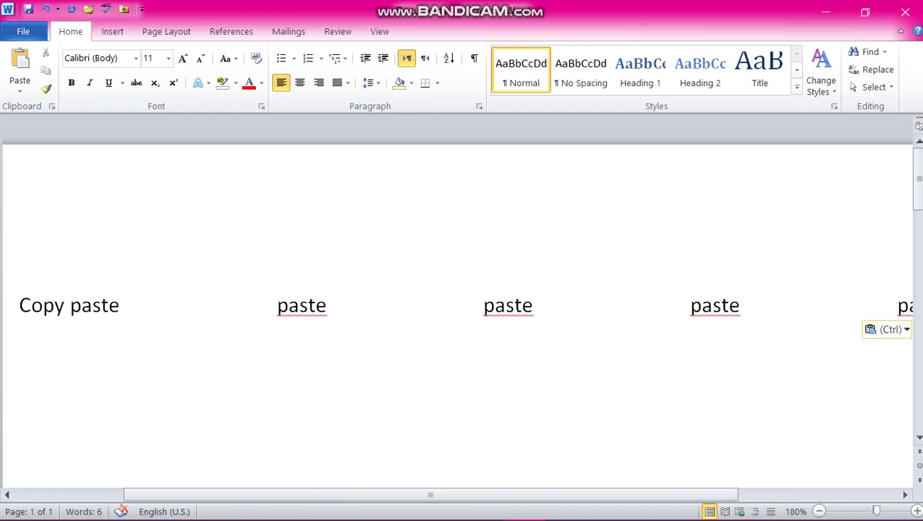
right_click(357, 313)
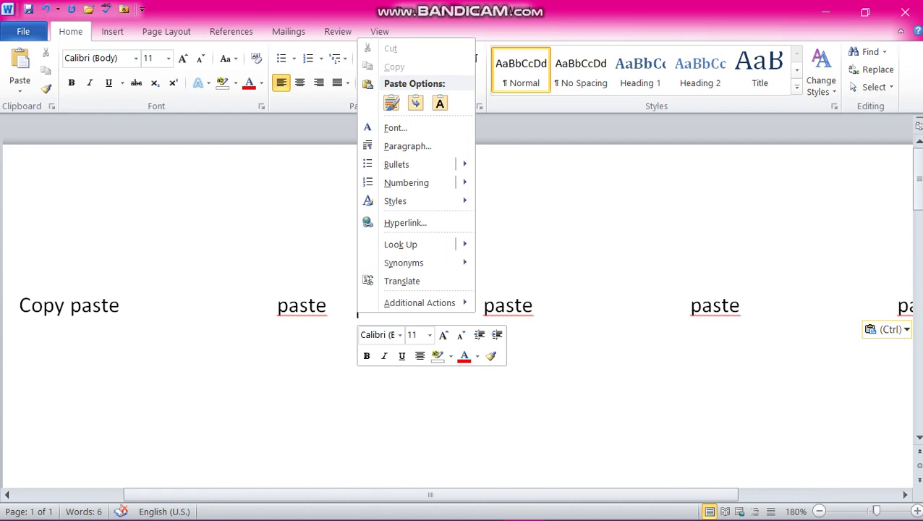
key("Escape")
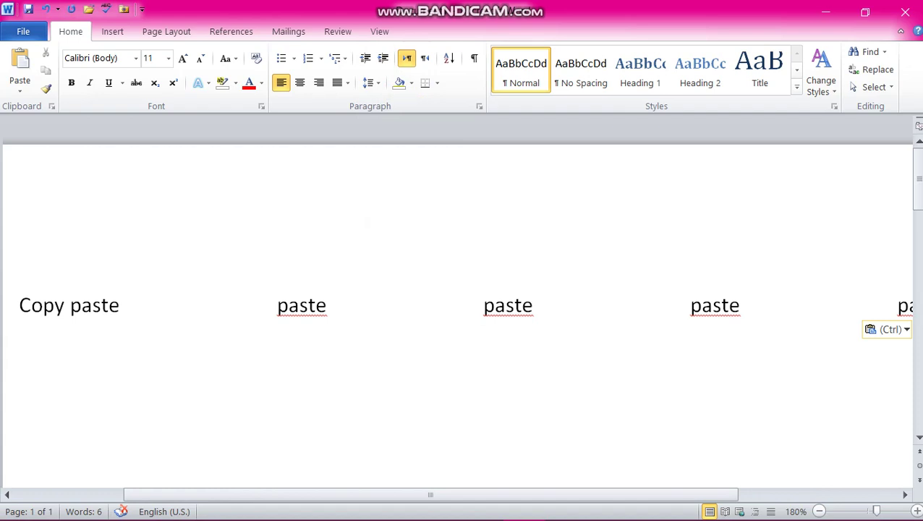
key("ctrl+shift+Left")
key("ctrl+shift+Left")
key("ctrl+shift+Left")
Step: Delete the extra pasted words, leaving 'Copy paste' plus one 'paste'
key("Delete")
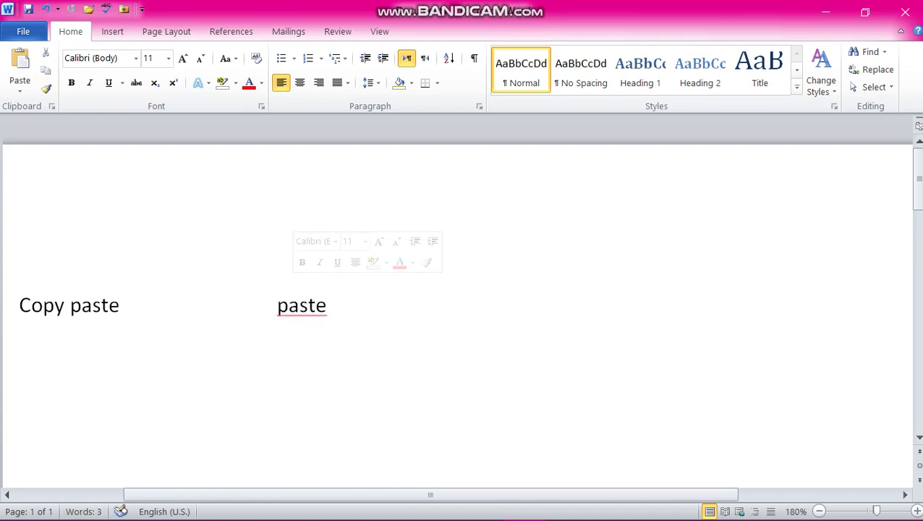
left_click_drag(337, 306, 69, 305)
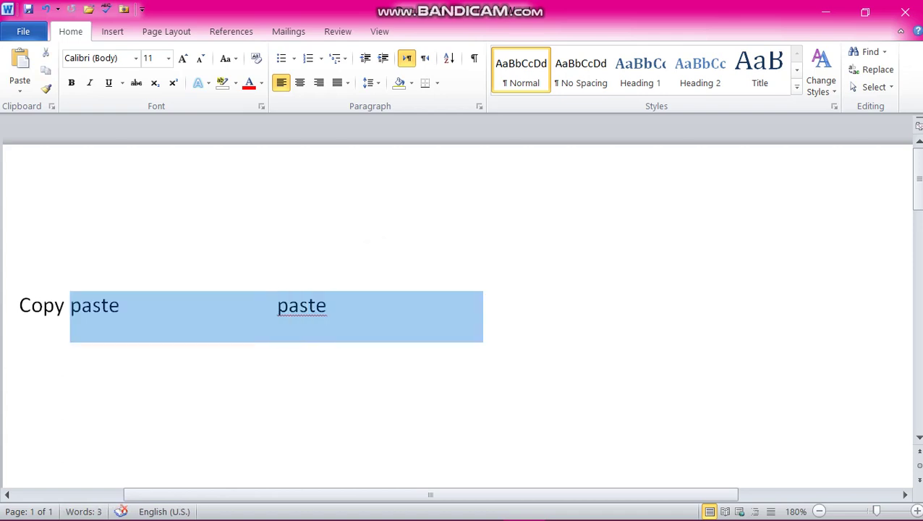
left_click(484, 306)
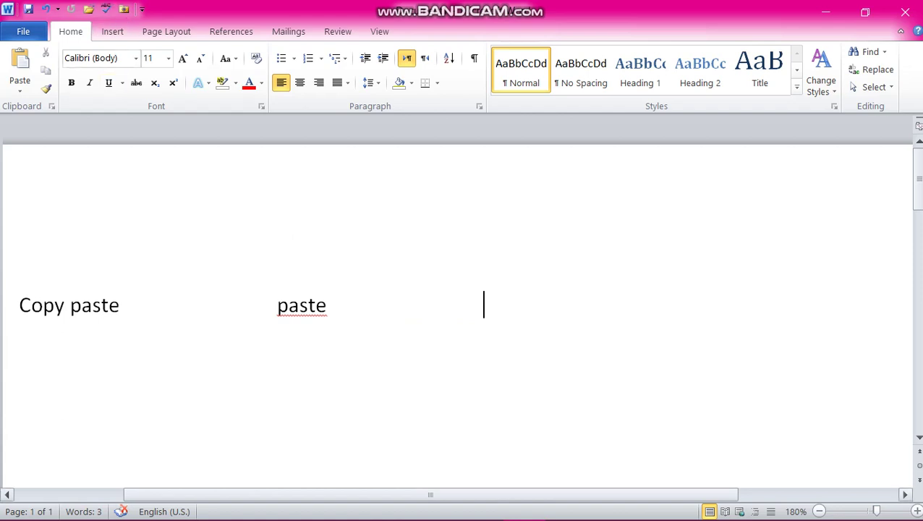
Step: Zoom out to 70% and delete the entire line of text
mouse_move(478, 520)
left_click(818, 511)
left_click(819, 512)
left_click(819, 512)
left_click(819, 511)
left_click(819, 512)
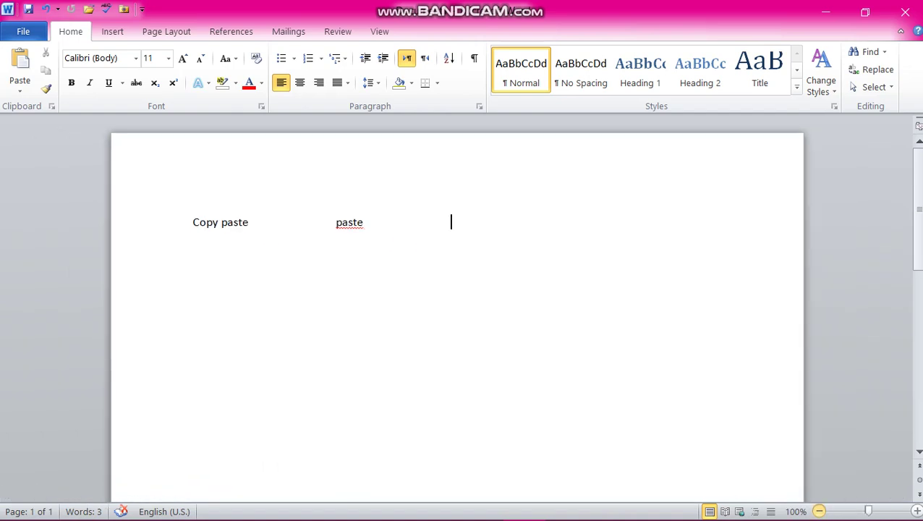
left_click(819, 511)
left_click(819, 511)
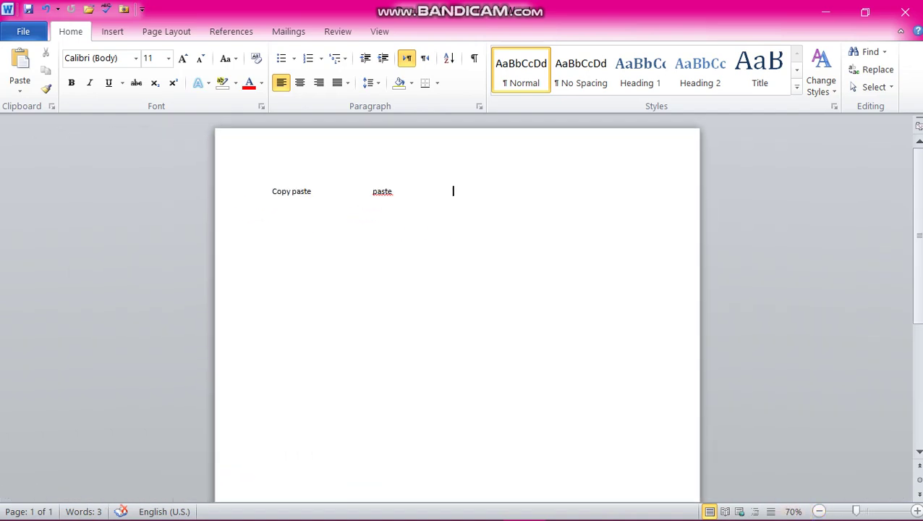
left_click_drag(451, 194, 272, 193)
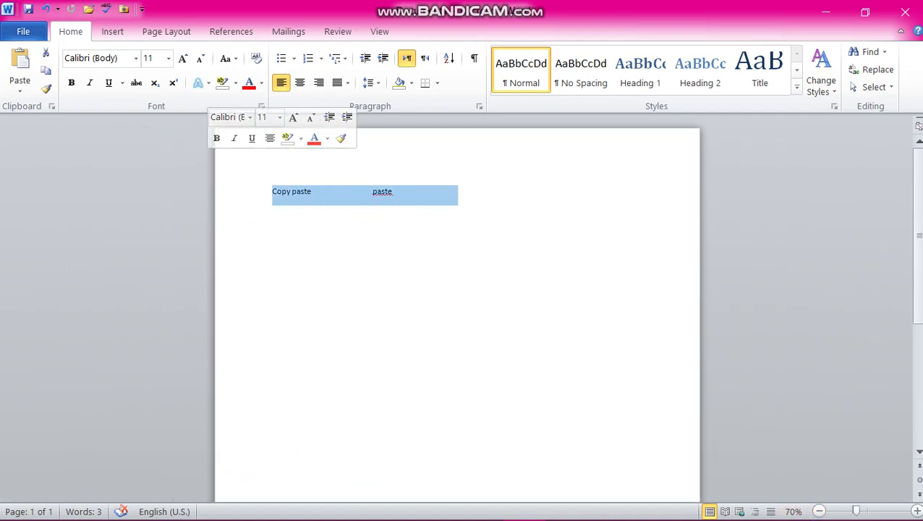
key("BackSpace")
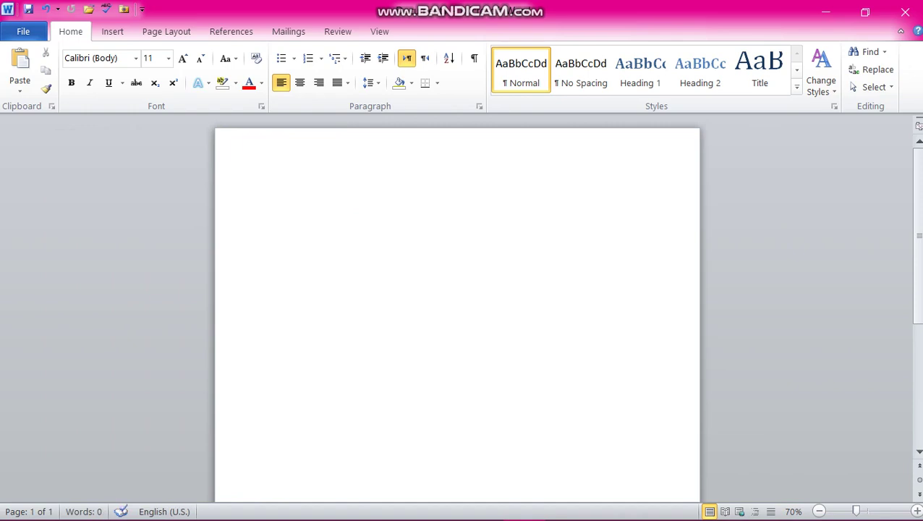
Step: Set the font size to 36 and type the person's full name, fixing typos
key("ctrl+z")
key("ctrl+z")
key("ctrl+z")
type("ksd")
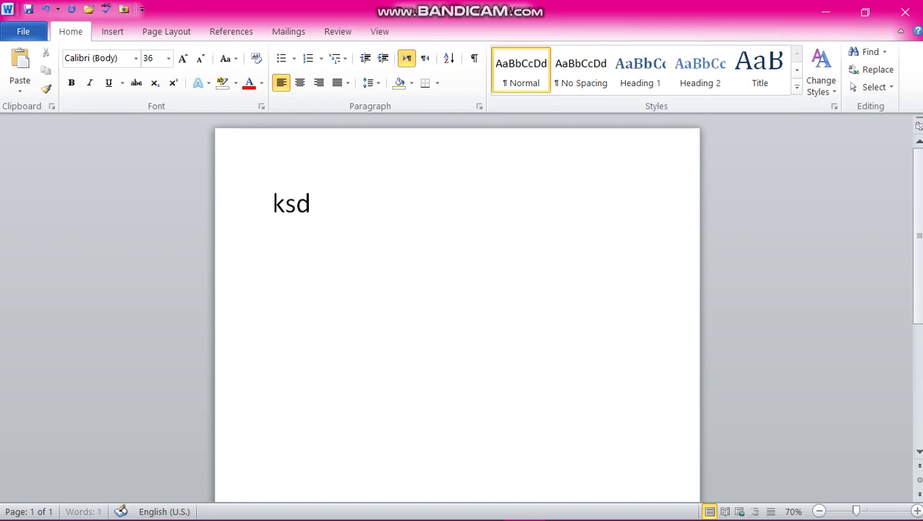
key("BackSpace")
key("BackSpace")
type("as")
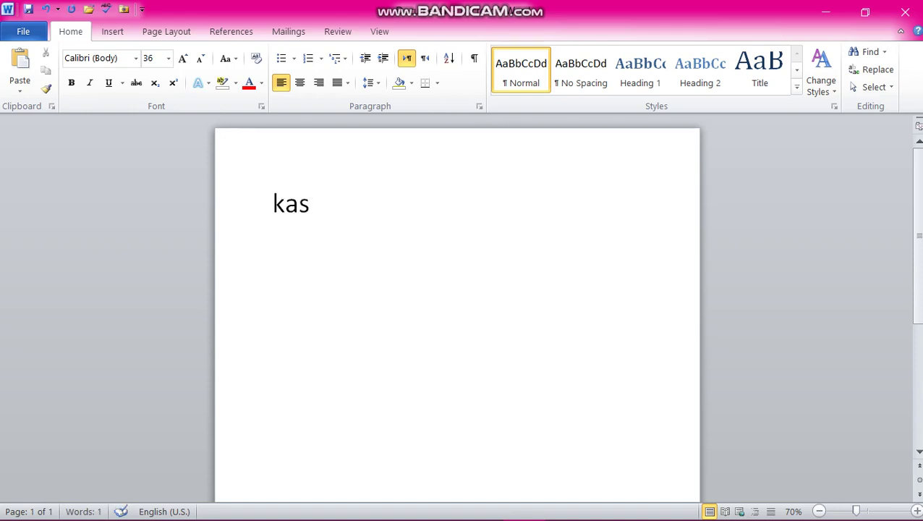
type("hif shah")
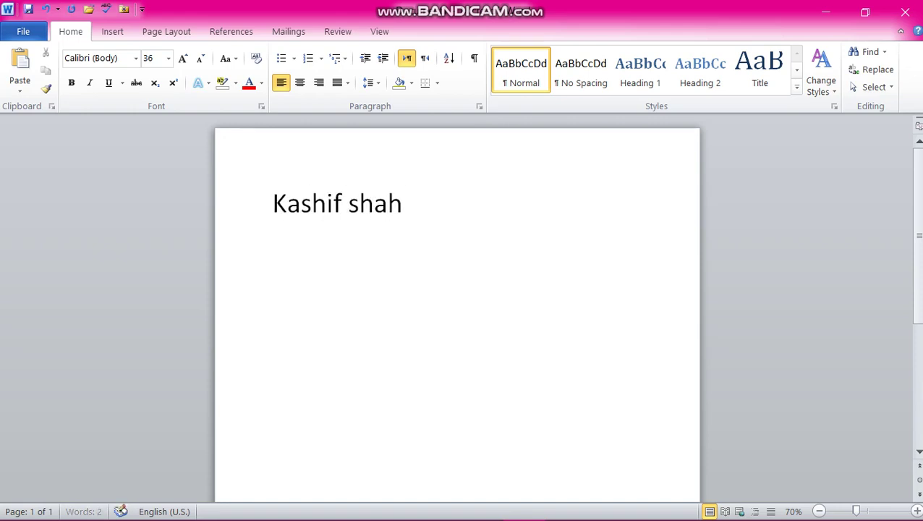
type("zad")
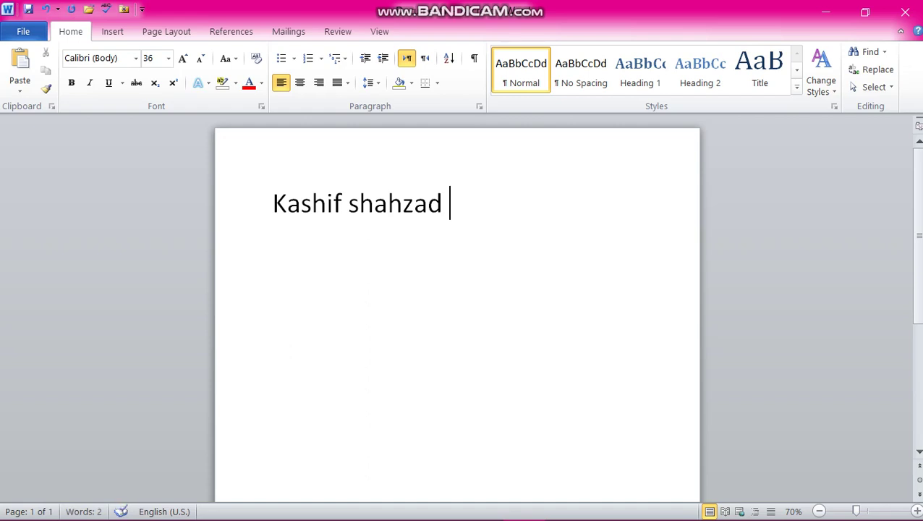
key("BackSpace")
type("ksdf")
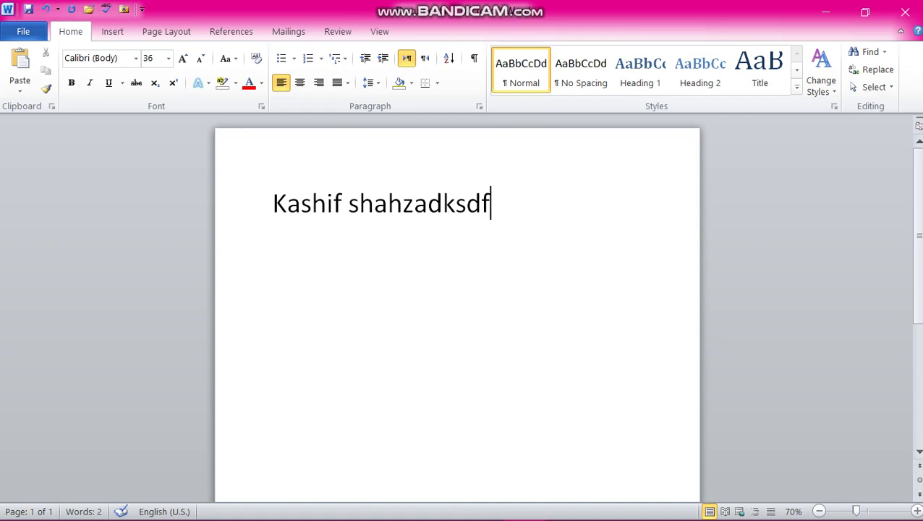
key("BackSpace")
key("BackSpace")
key("BackSpace")
key("BackSpace")
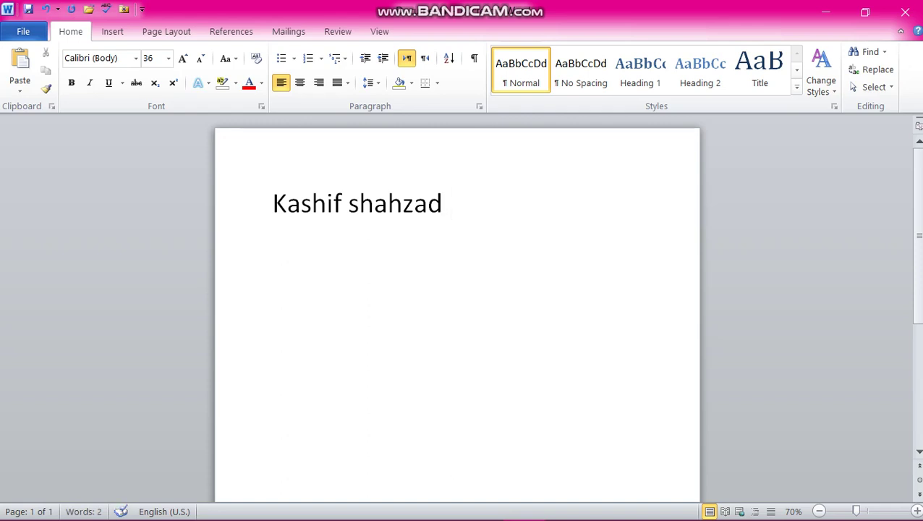
Step: Add the word 'backspace' after the name and select it with Shift+Left
type("bas=c")
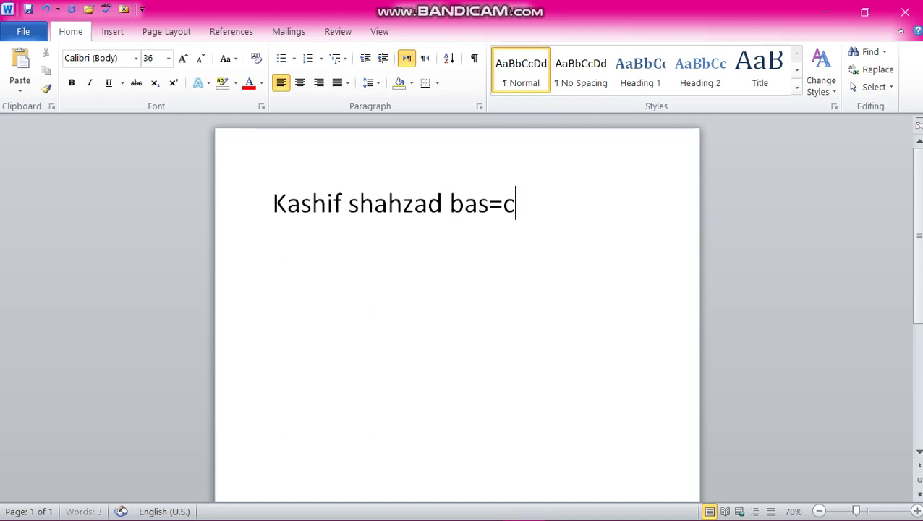
key("BackSpace")
key("BackSpace")
key("BackSpace")
type("ck")
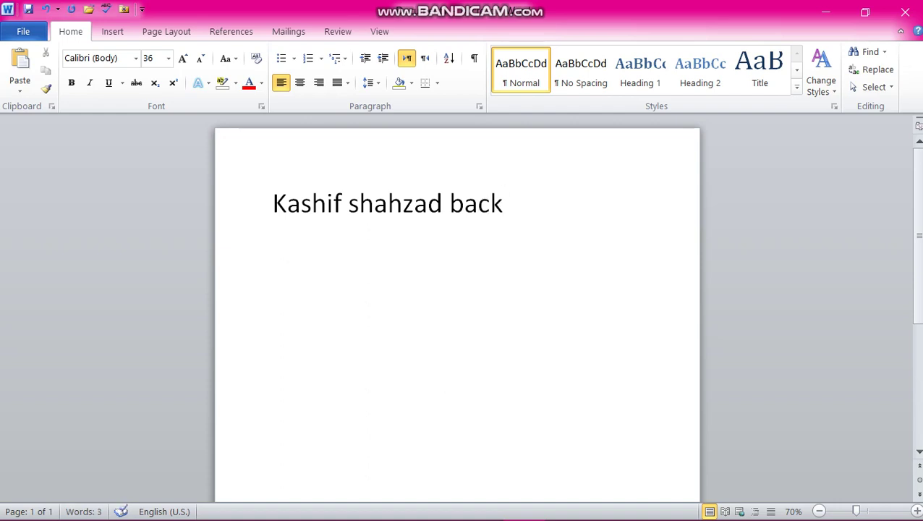
type("space")
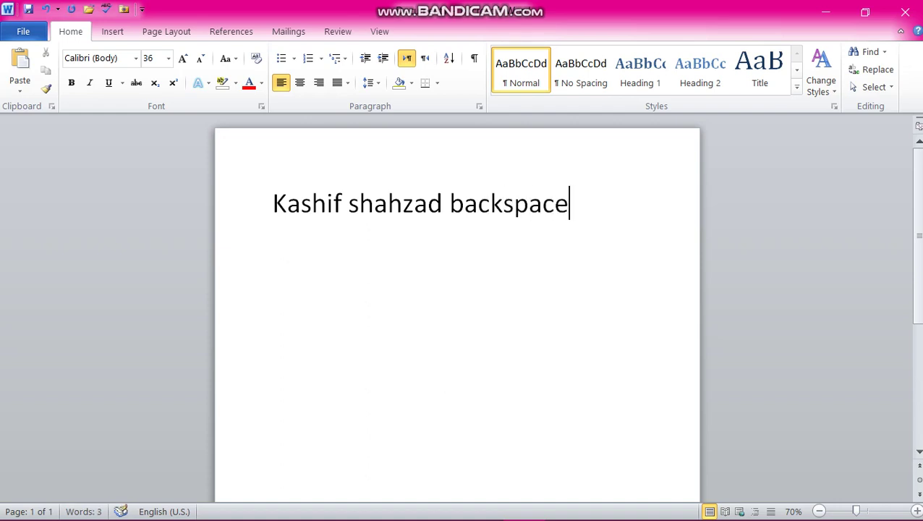
key("shift+Left")
key("shift+Left")
key("shift+Left")
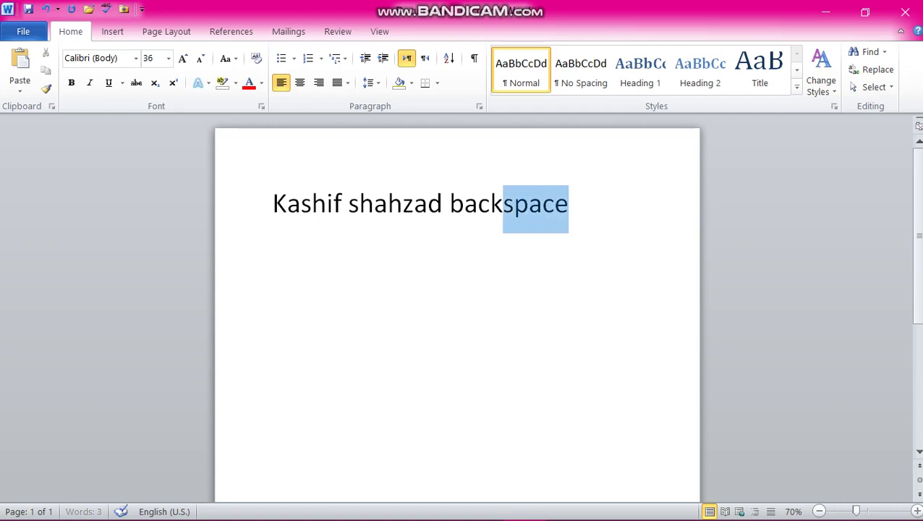
key("shift+Left")
key("shift+Left")
key("shift+Left")
key("shift+Left")
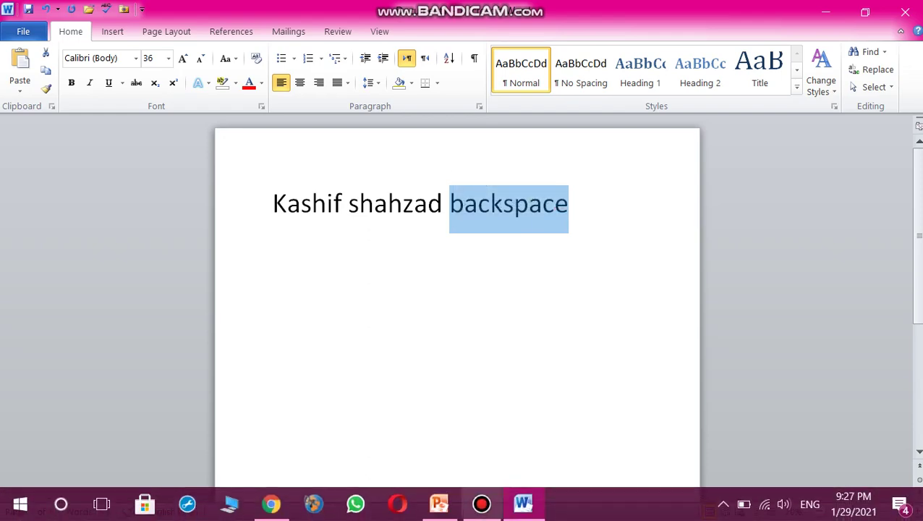
left_click(481, 504)
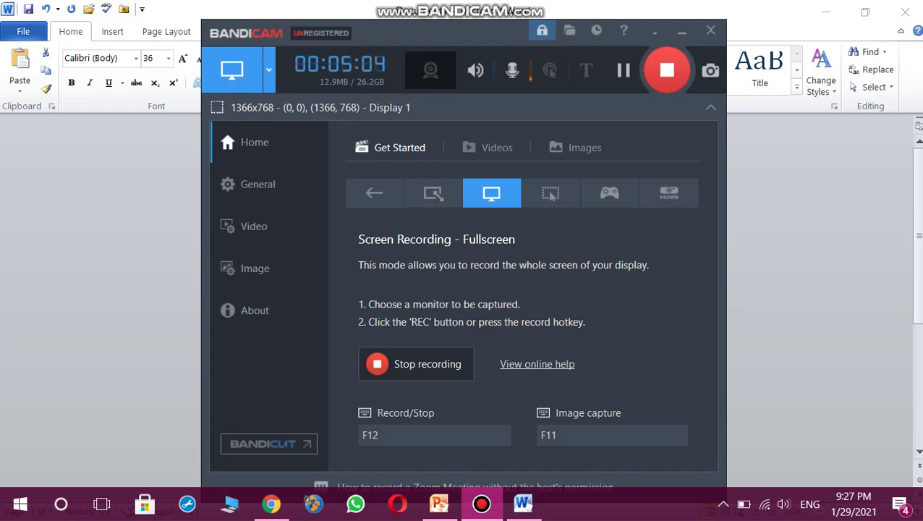
left_click(481, 503)
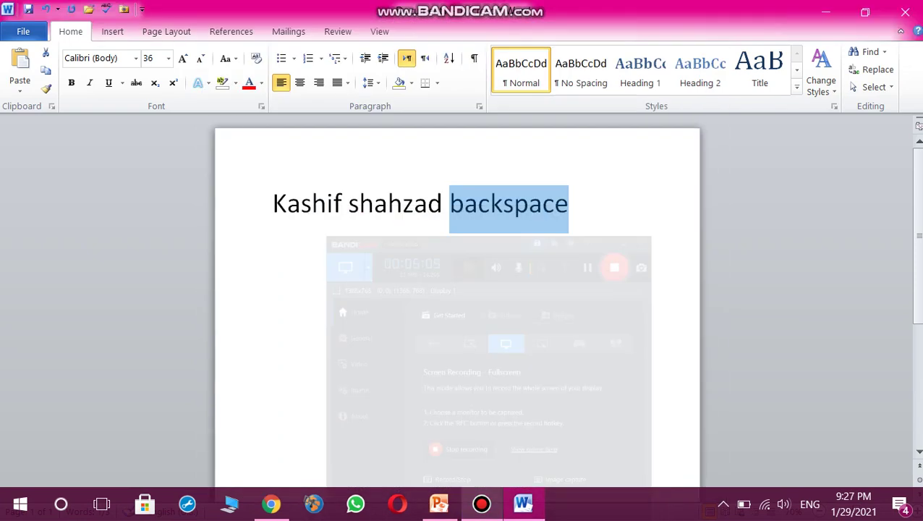
Step: Erase the word 'backspace' and the name's final letter with Backspace
left_click(502, 203)
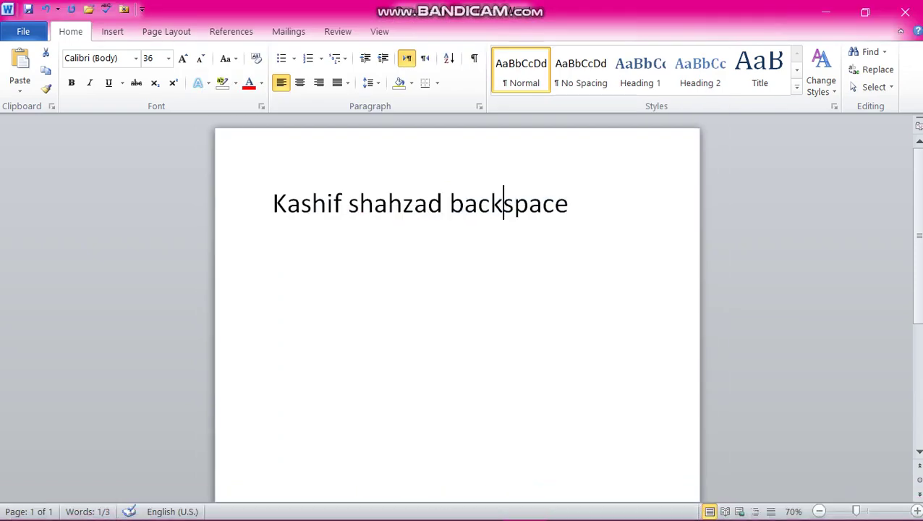
left_click(568, 203)
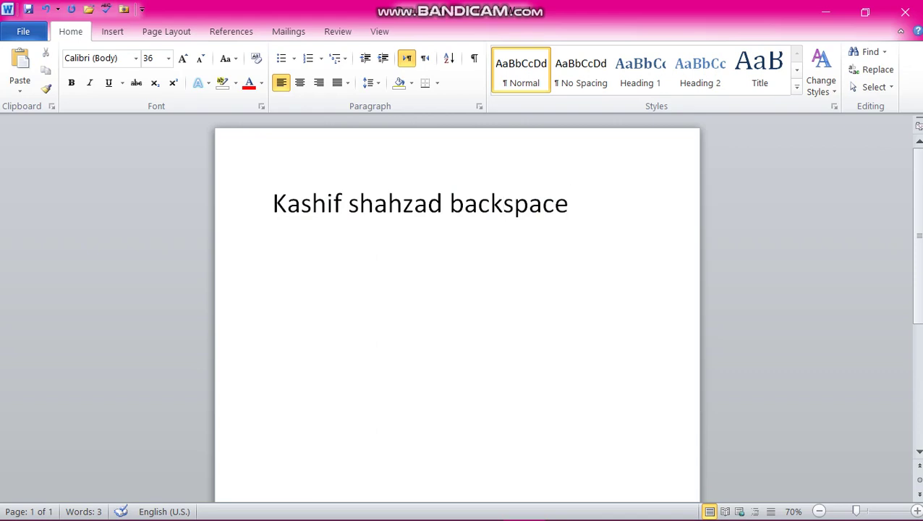
key("BackSpace")
key("BackSpace")
key("BackSpace")
key("BackSpace")
key("BackSpace")
key("BackSpace")
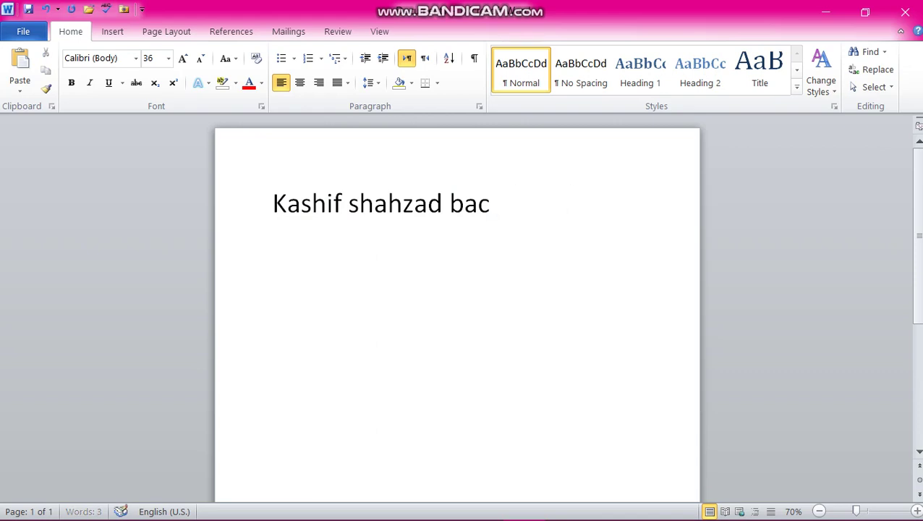
key("BackSpace")
key("BackSpace")
key("BackSpace")
key("BackSpace")
key("BackSpace")
key("BackSpace")
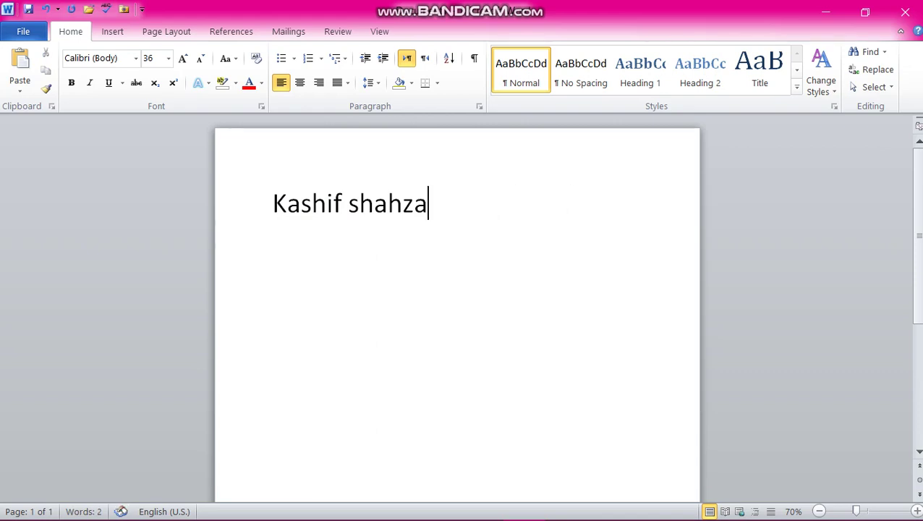
key("BackSpace")
key("BackSpace")
key("BackSpace")
key("BackSpace")
key("BackSpace")
key("BackSpace")
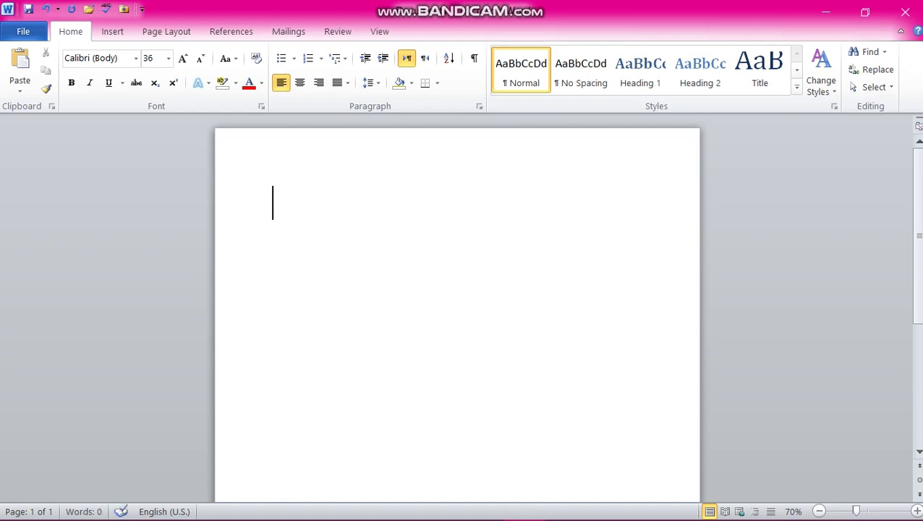
Step: Type 'bold', select the whole word and make it bold with Ctrl+B
type("bold")
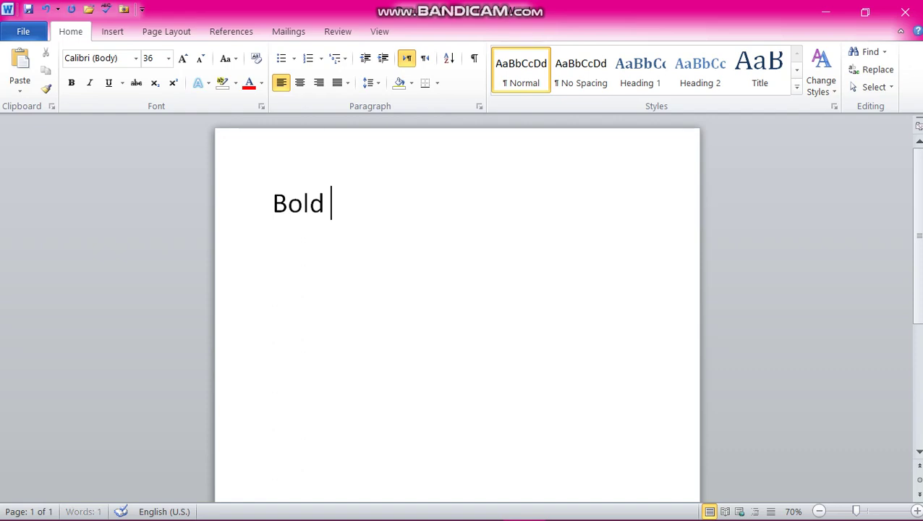
key("shift+Left")
key("shift+Left")
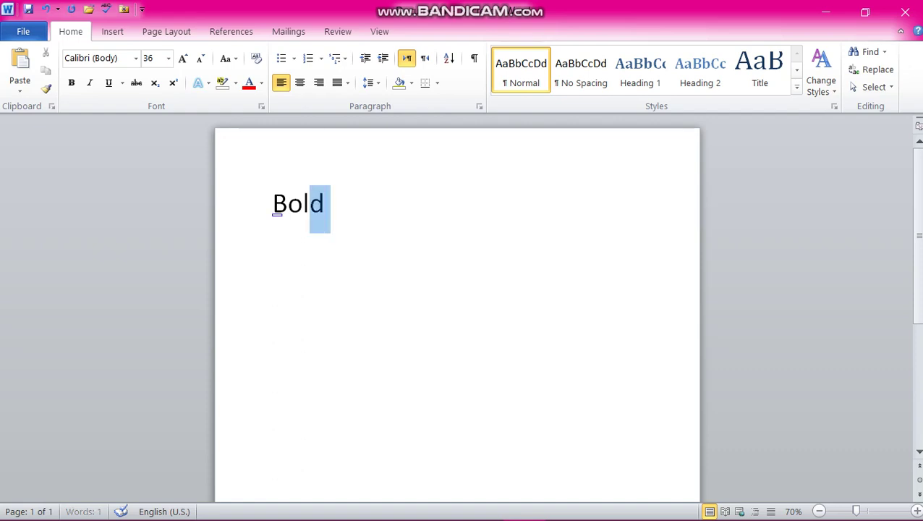
key("shift+Left")
key("shift+Left")
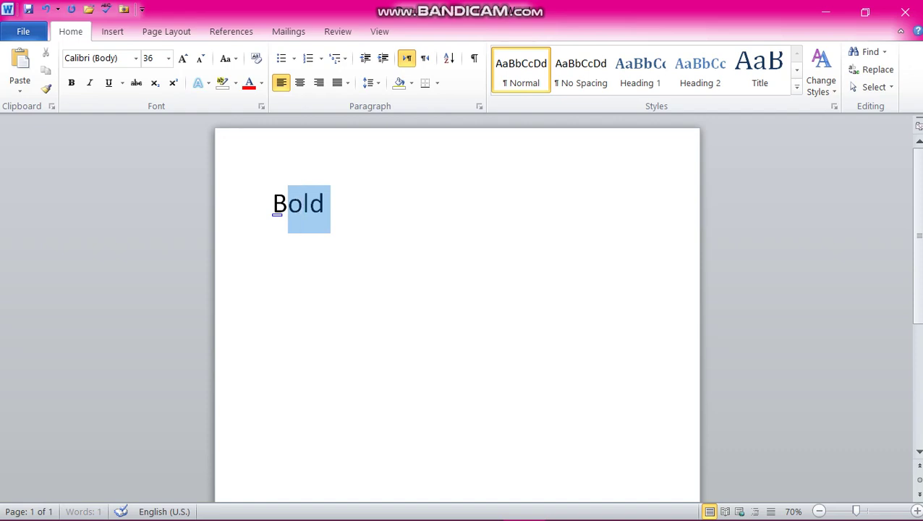
key("ctrl+a")
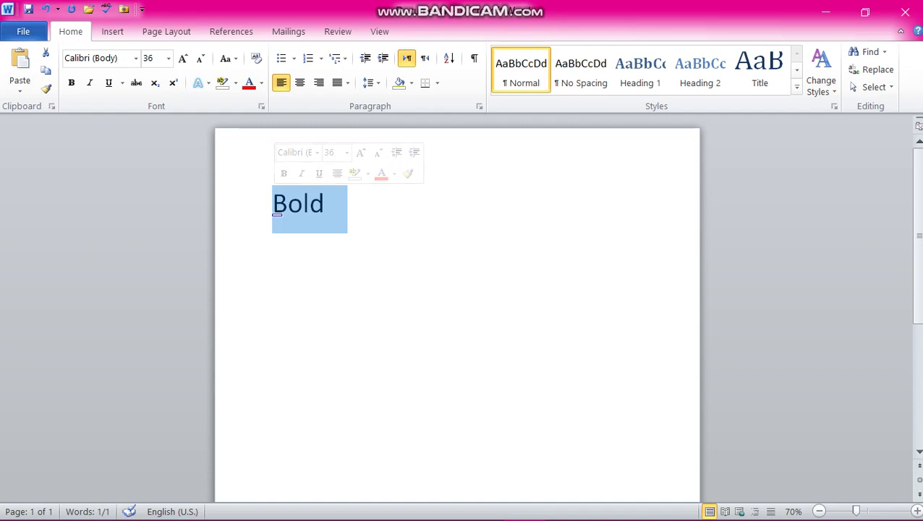
key("ctrl+b")
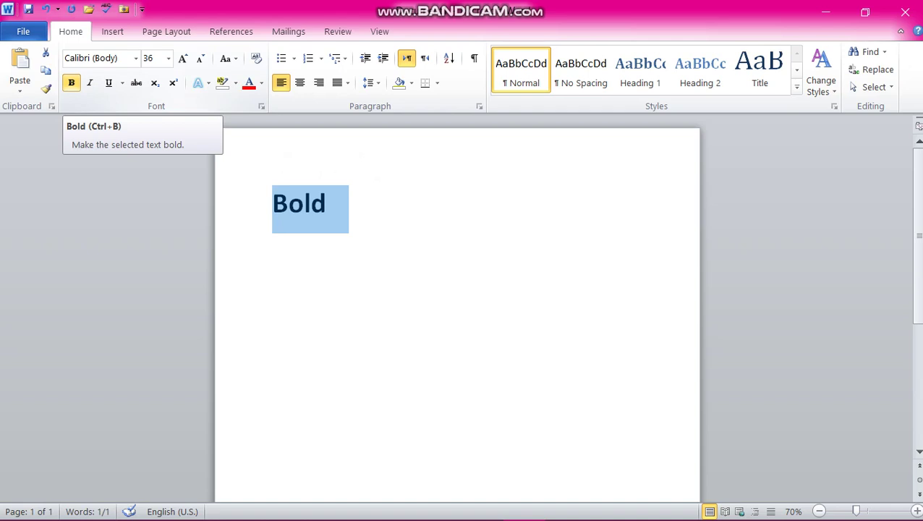
Step: Deselect the word Bold, then reselect the whole word
left_click(330, 203)
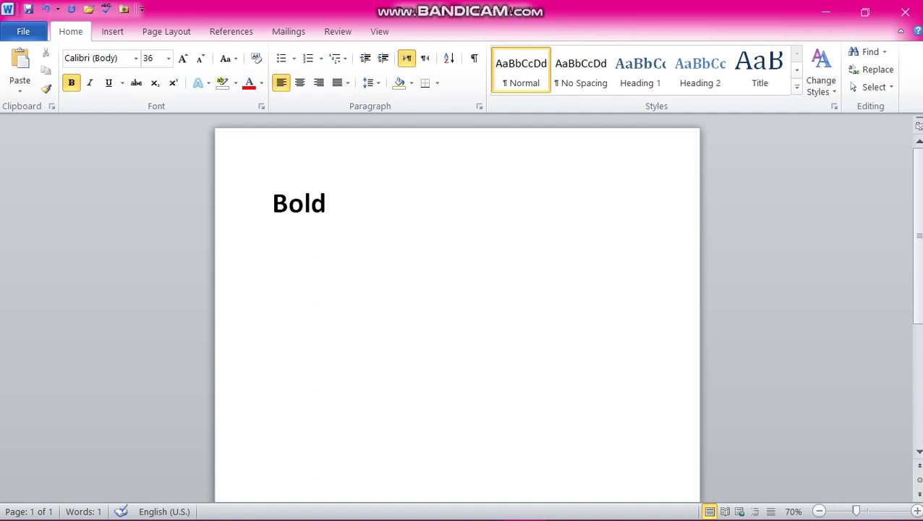
key("shift+Left")
key("shift+Left")
key("shift+Left")
key("ctrl+a")
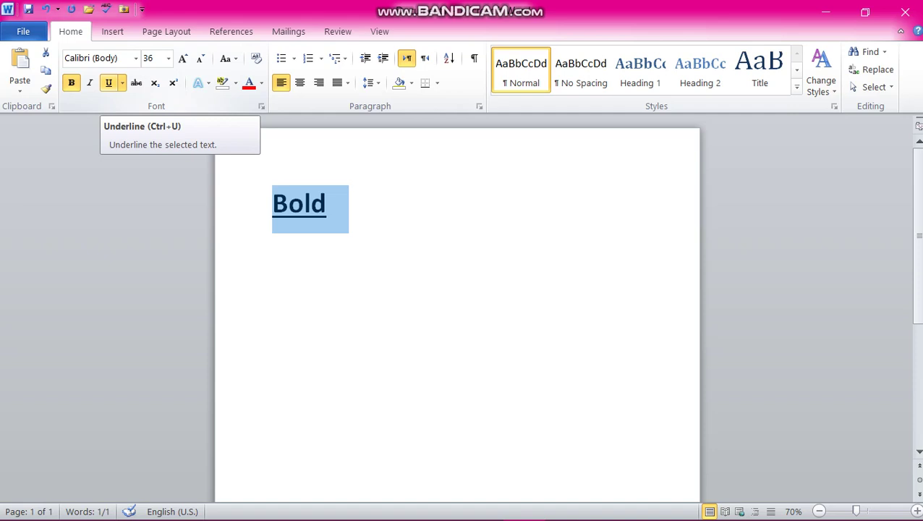
Step: Toggle underline off and on repeatedly, leaving Bold underlined
left_click(108, 83)
left_click(109, 82)
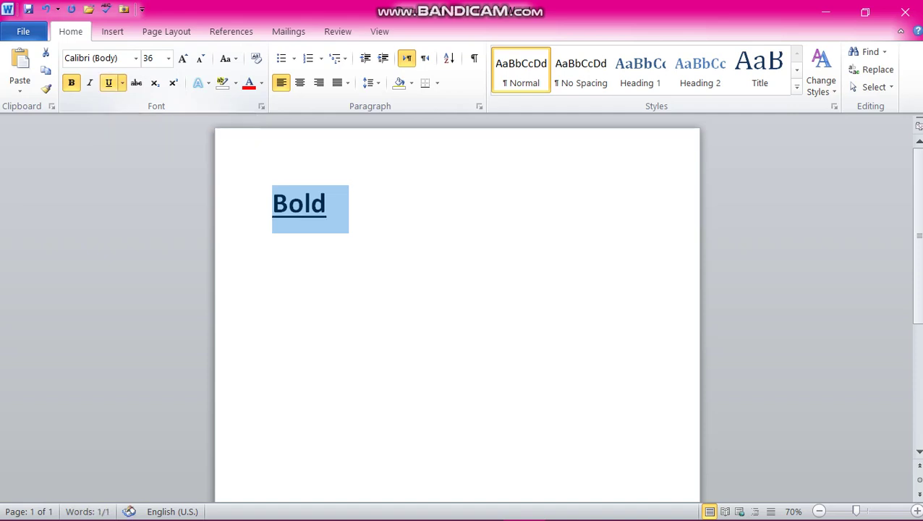
left_click(109, 82)
left_click(108, 82)
left_click(109, 82)
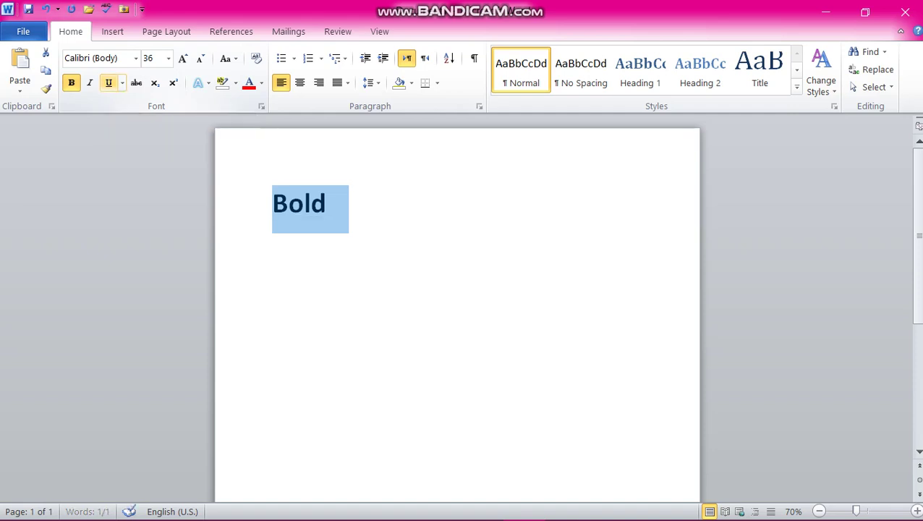
left_click(109, 83)
left_click(108, 82)
left_click(109, 82)
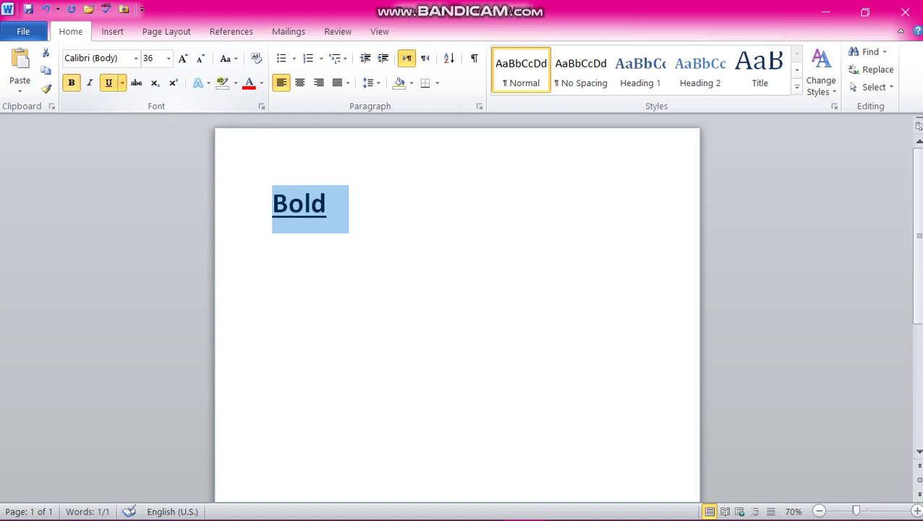
Step: Toggle bold off and on with the button and Ctrl+B, leaving Bold bold
left_click(71, 83)
left_click(71, 82)
key("ctrl+b")
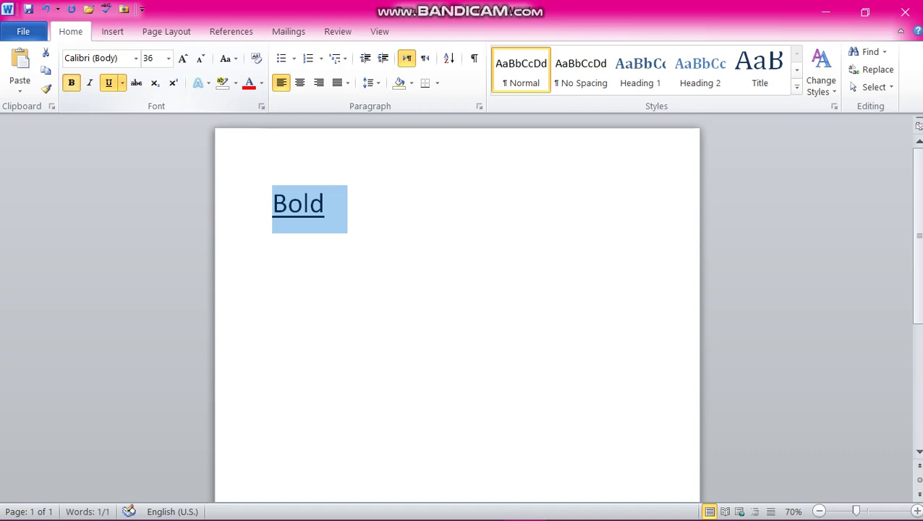
key("ctrl+b")
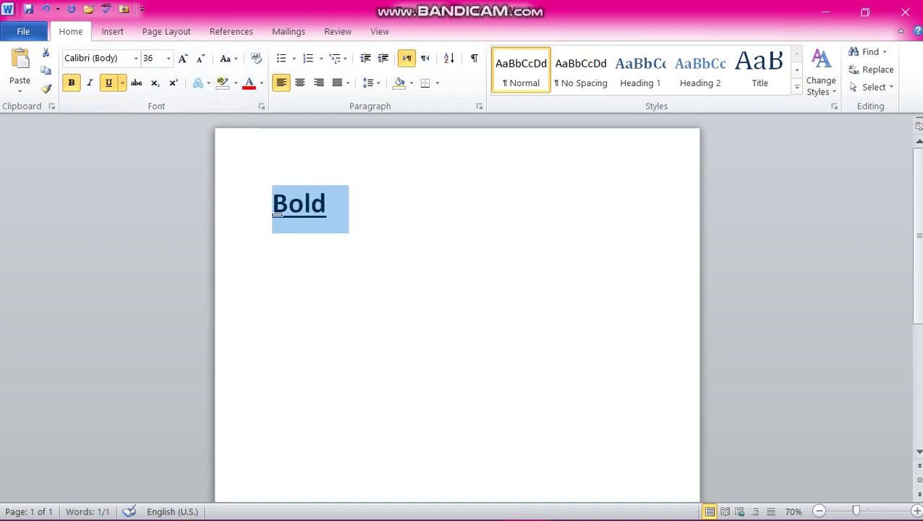
Step: Delete the trailing space after Bold, select the word and make it italic
left_click(332, 203)
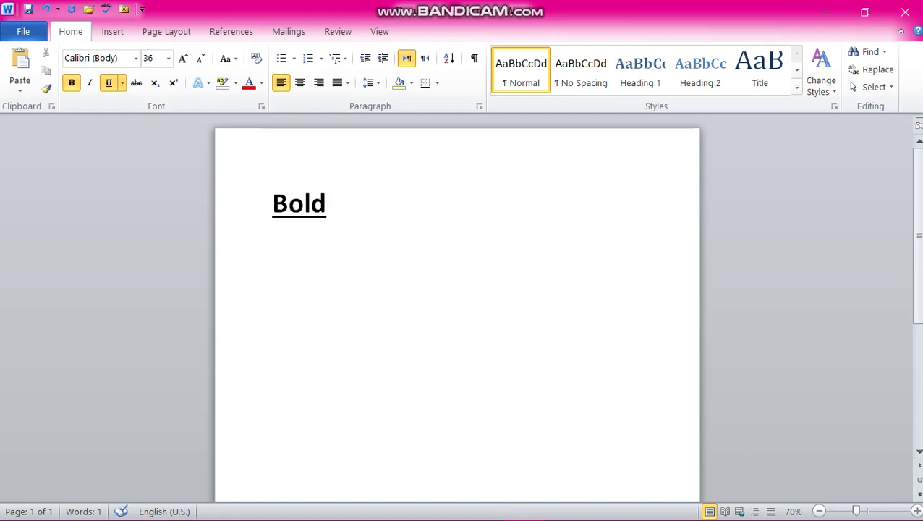
key("BackSpace")
key("shift+Home")
key("ctrl+i")
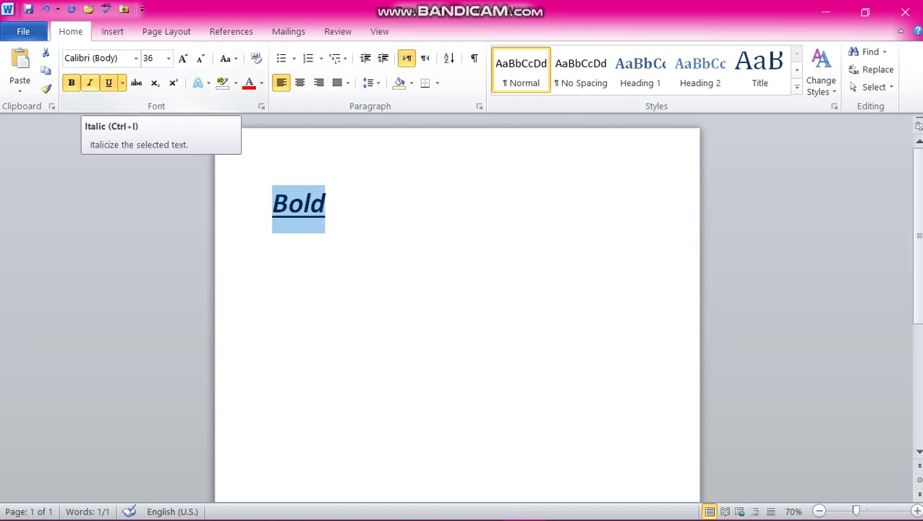
Step: Delete the word Bold with Backspace, leaving an empty page
left_click(334, 203)
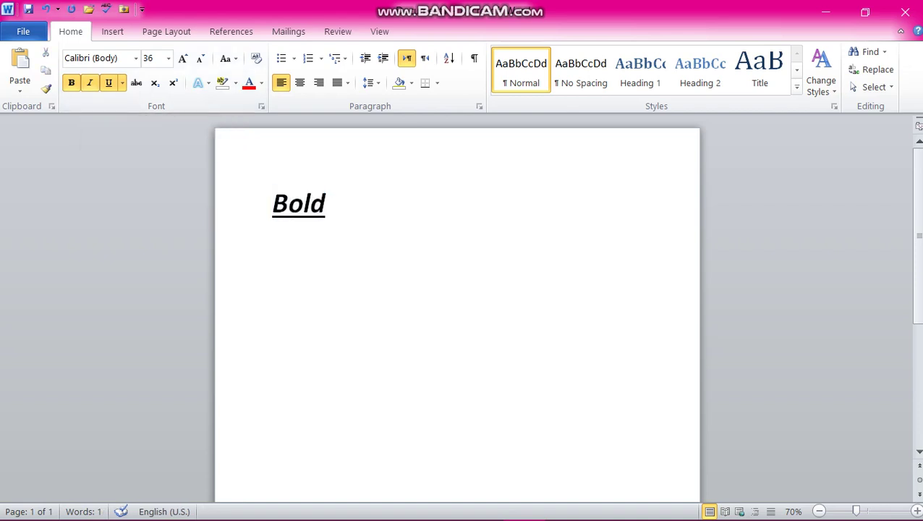
key("BackSpace")
key("BackSpace")
key("BackSpace")
key("BackSpace")
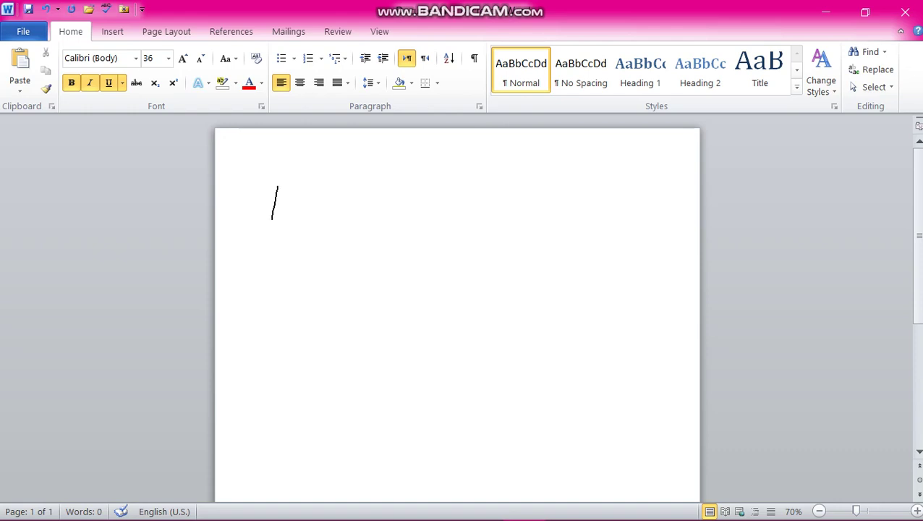
Step: Type 'control + Z' and undo it with Ctrl+Z
type("cont")
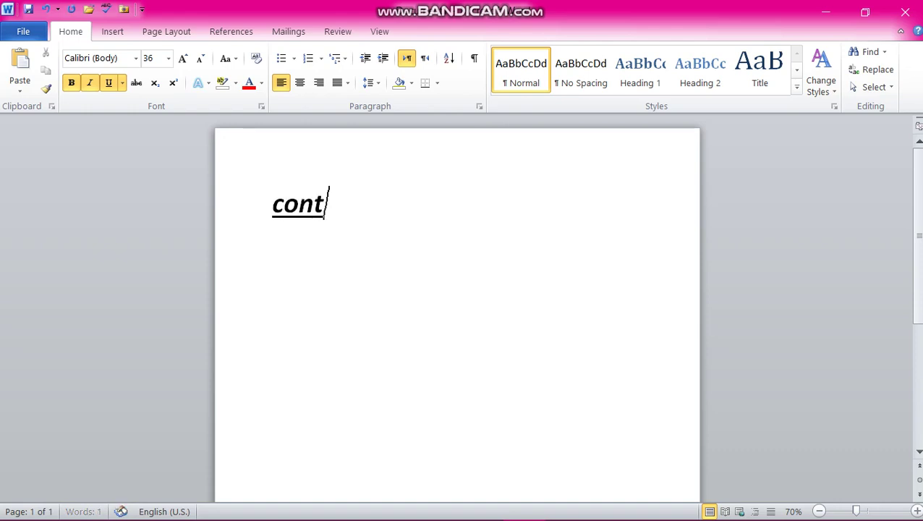
type("rol ")
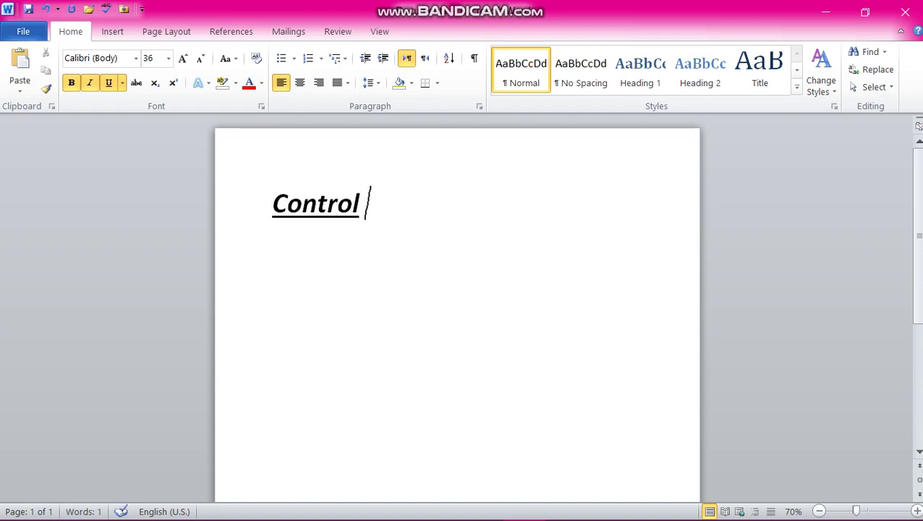
type("+ Z")
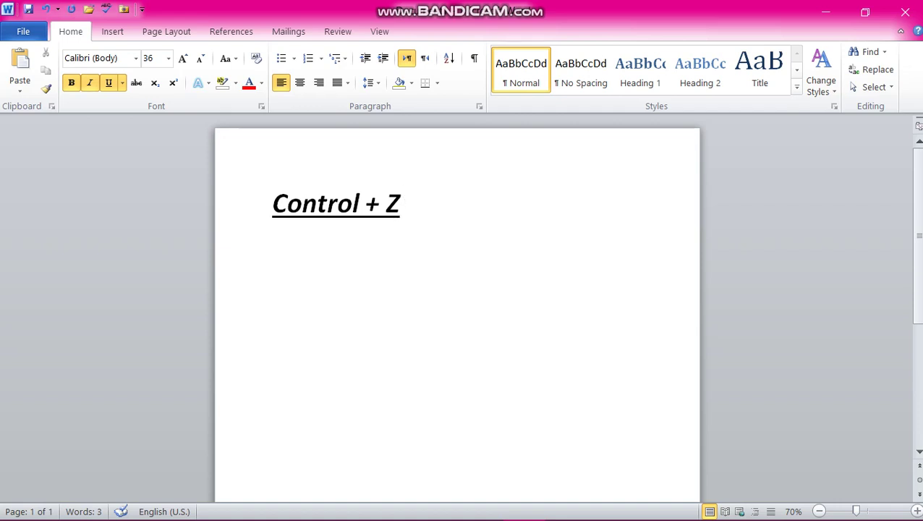
key("ctrl+z")
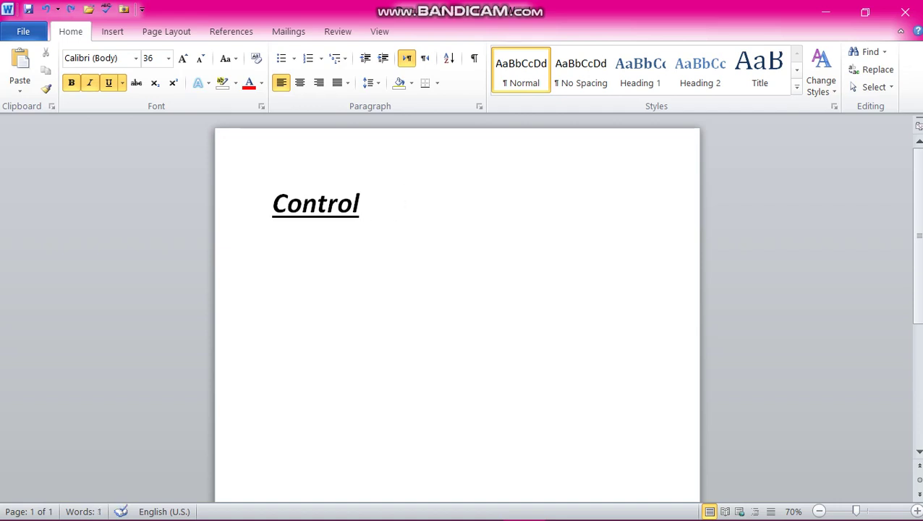
key("ctrl+z")
key("ctrl+z")
Step: Type 'Bold', select it and toggle its bold and italic formatting off
type("B")
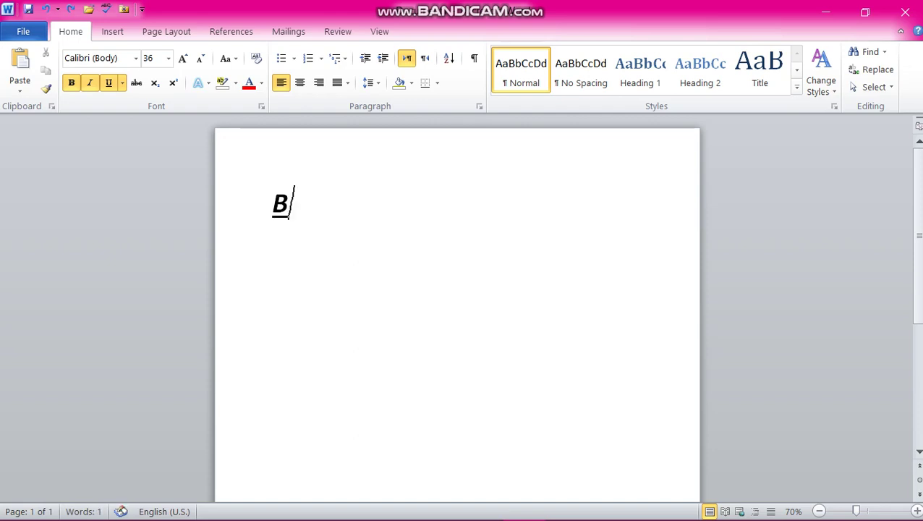
type("old")
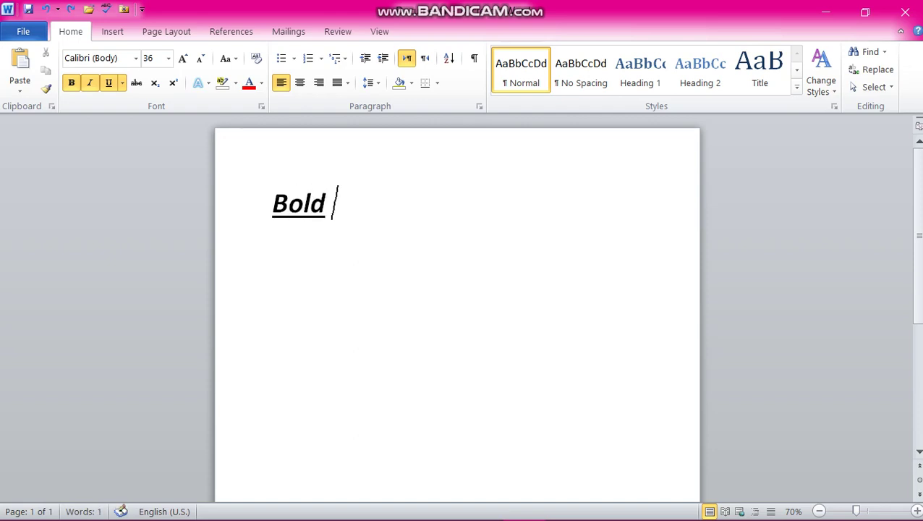
key("ctrl+a")
key("ctrl+b")
key("ctrl+i")
key("ctrl+b")
key("ctrl+b")
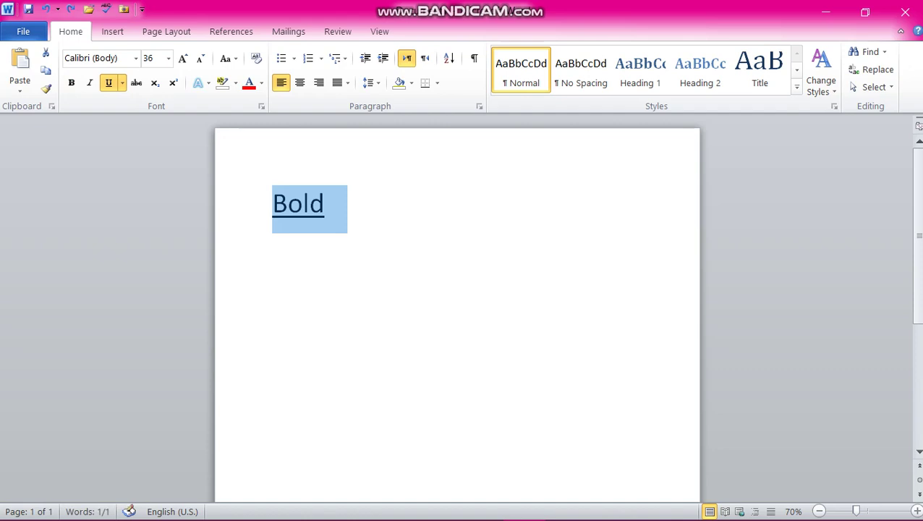
key("ctrl+b")
Step: Turn underline and bold off, then retype 'bold' and erase it with Ctrl+Backspace
key("ctrl+u")
key("ctrl+u")
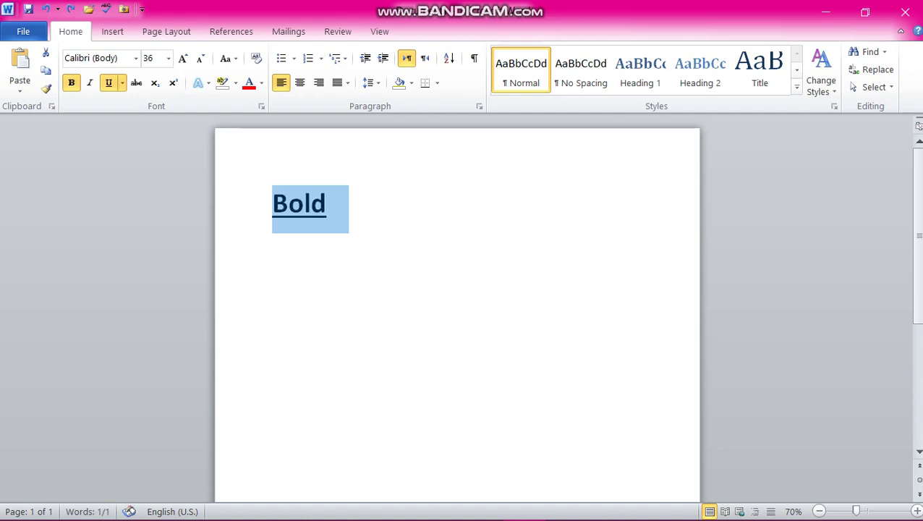
key("ctrl+u")
key("ctrl+u")
key("ctrl+u")
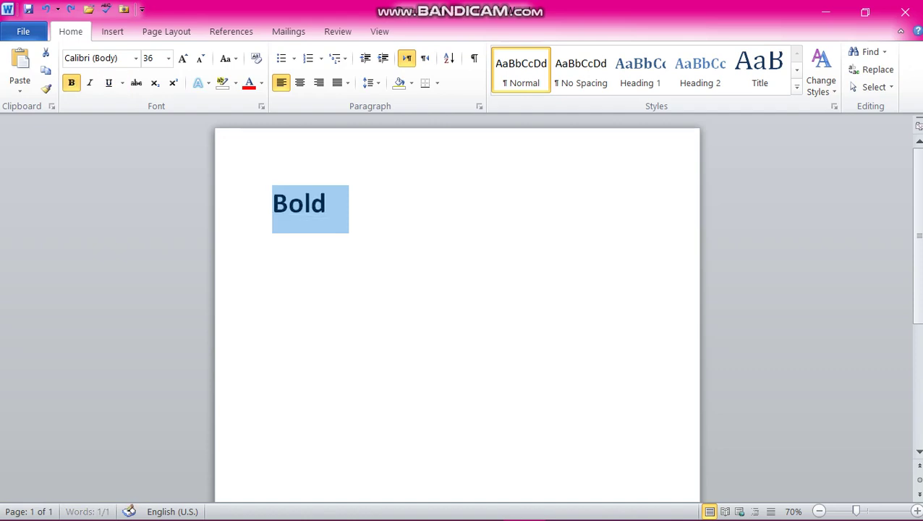
key("ctrl+u")
key("ctrl+u")
key("ctrl+u")
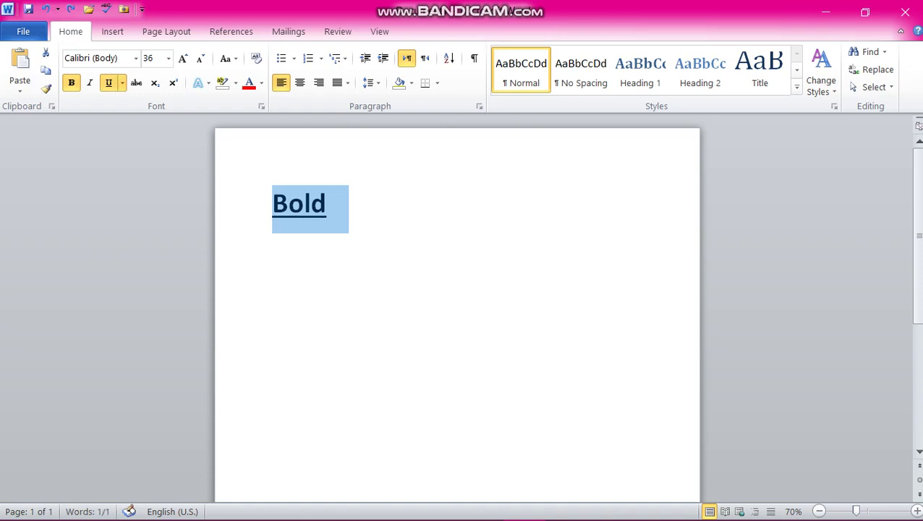
key("ctrl+u")
key("ctrl+b")
key("ctrl+b")
key("ctrl+b")
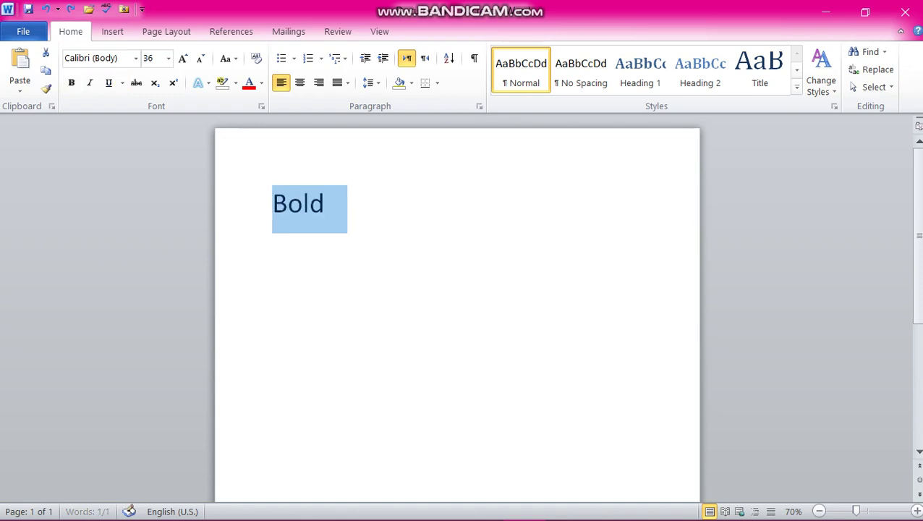
type("bold")
key("ctrl+BackSpace")
Step: Type the person's full name and delete the letter before the surname's final 'd'
type("K")
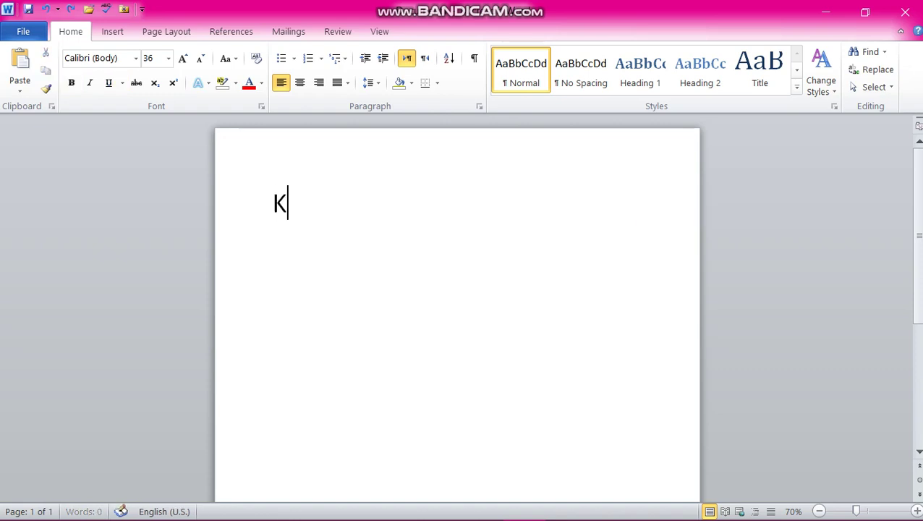
type("ashi")
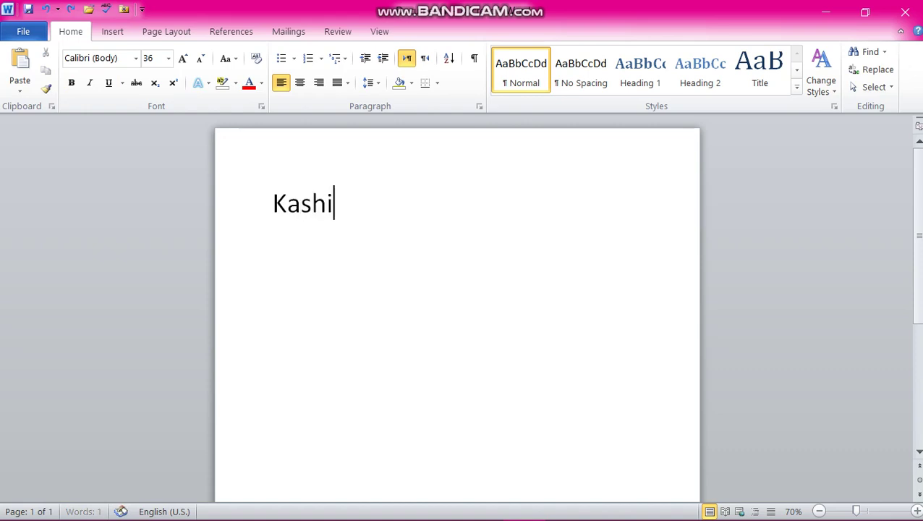
type("f sh")
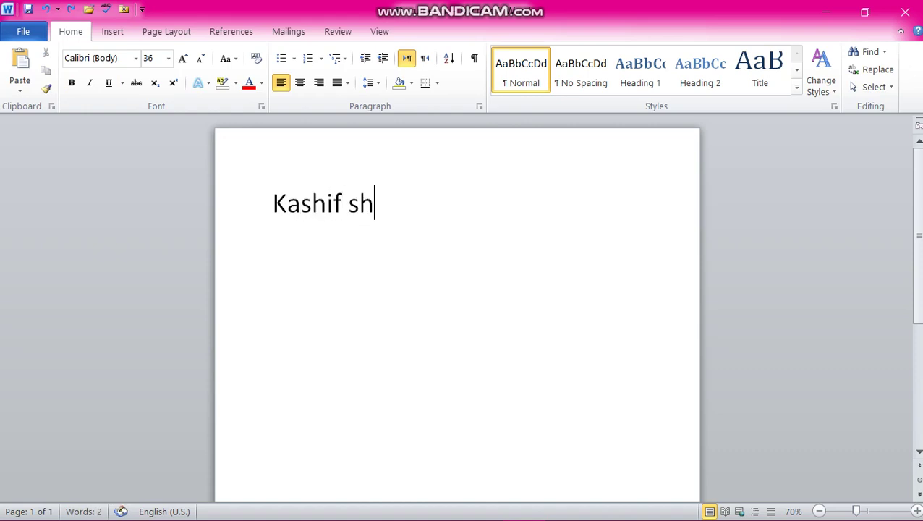
type("ahzad")
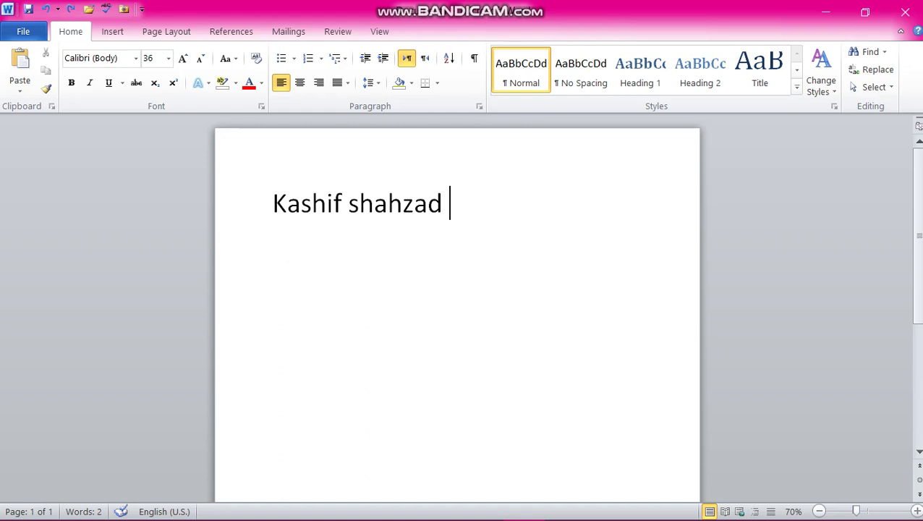
left_click(427, 203)
key("BackSpace")
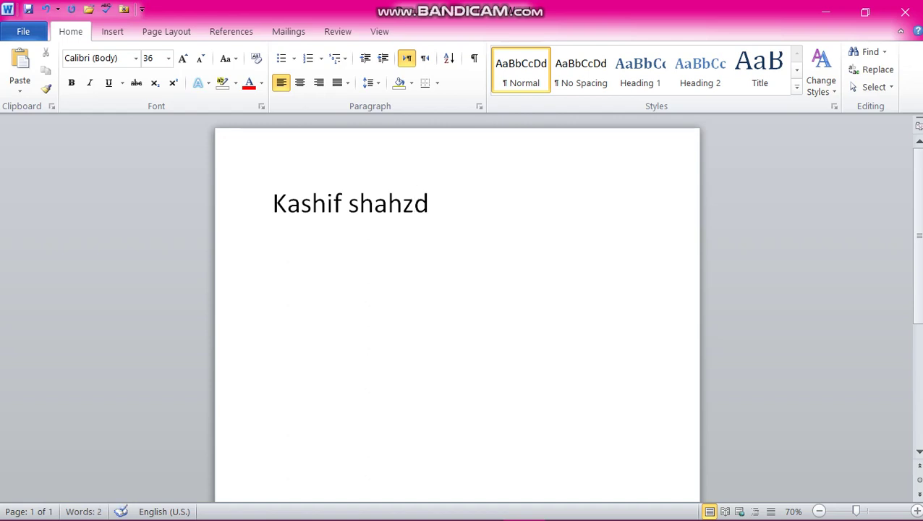